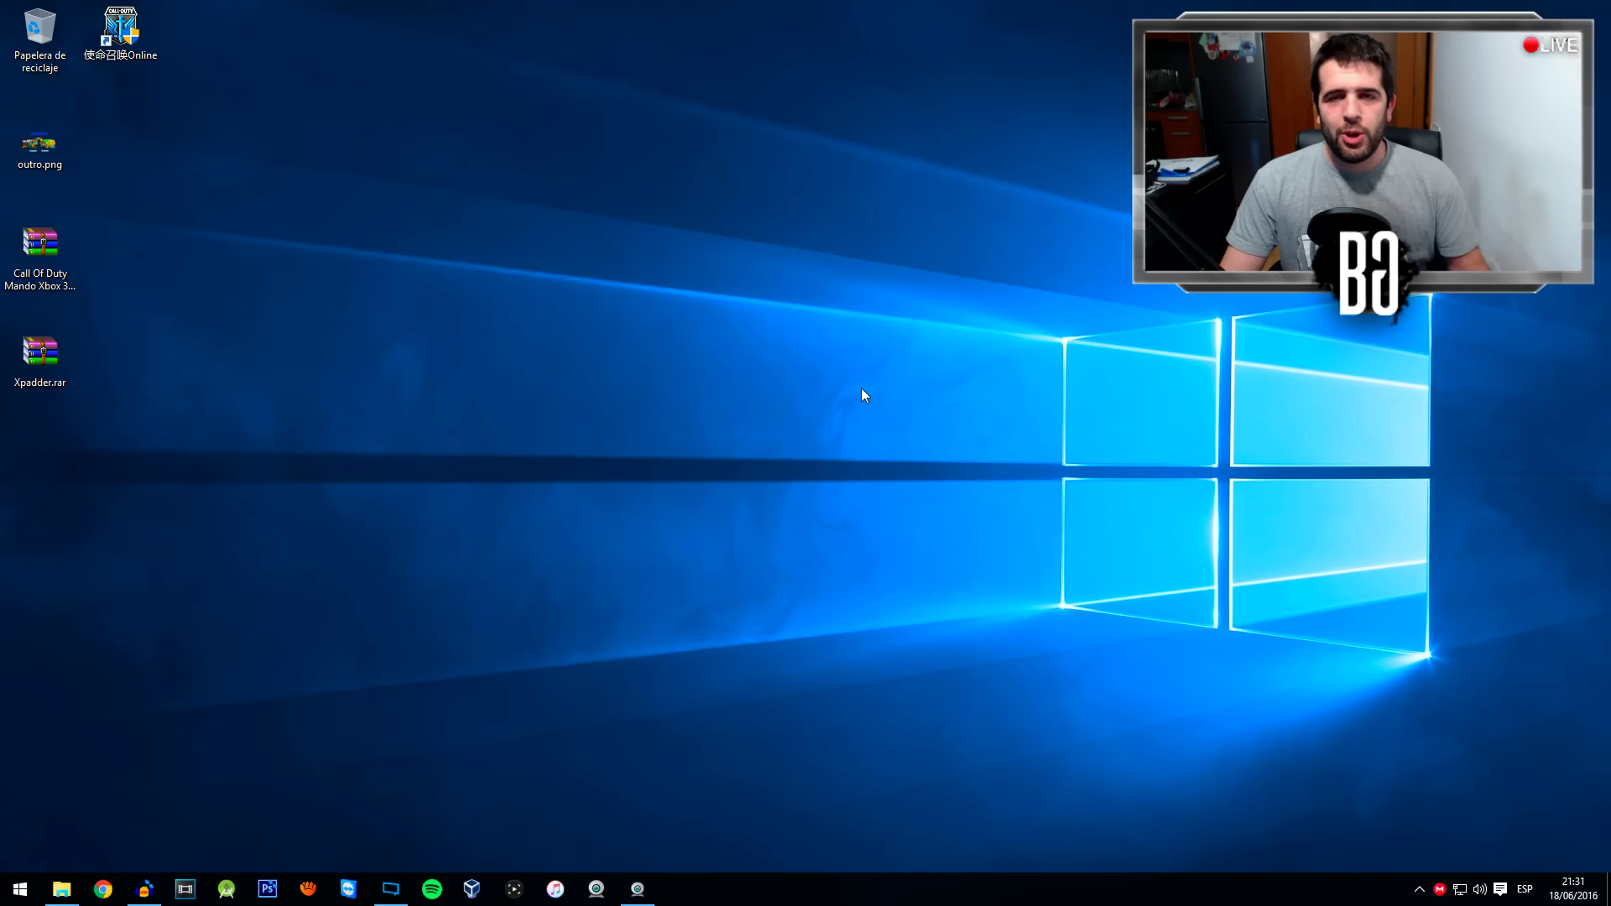
- Extract the Call Of Duty Mando Xbox 360 Xpadder folder from its RAR archive onto the desktop, beside the archive icons
click(59, 243)
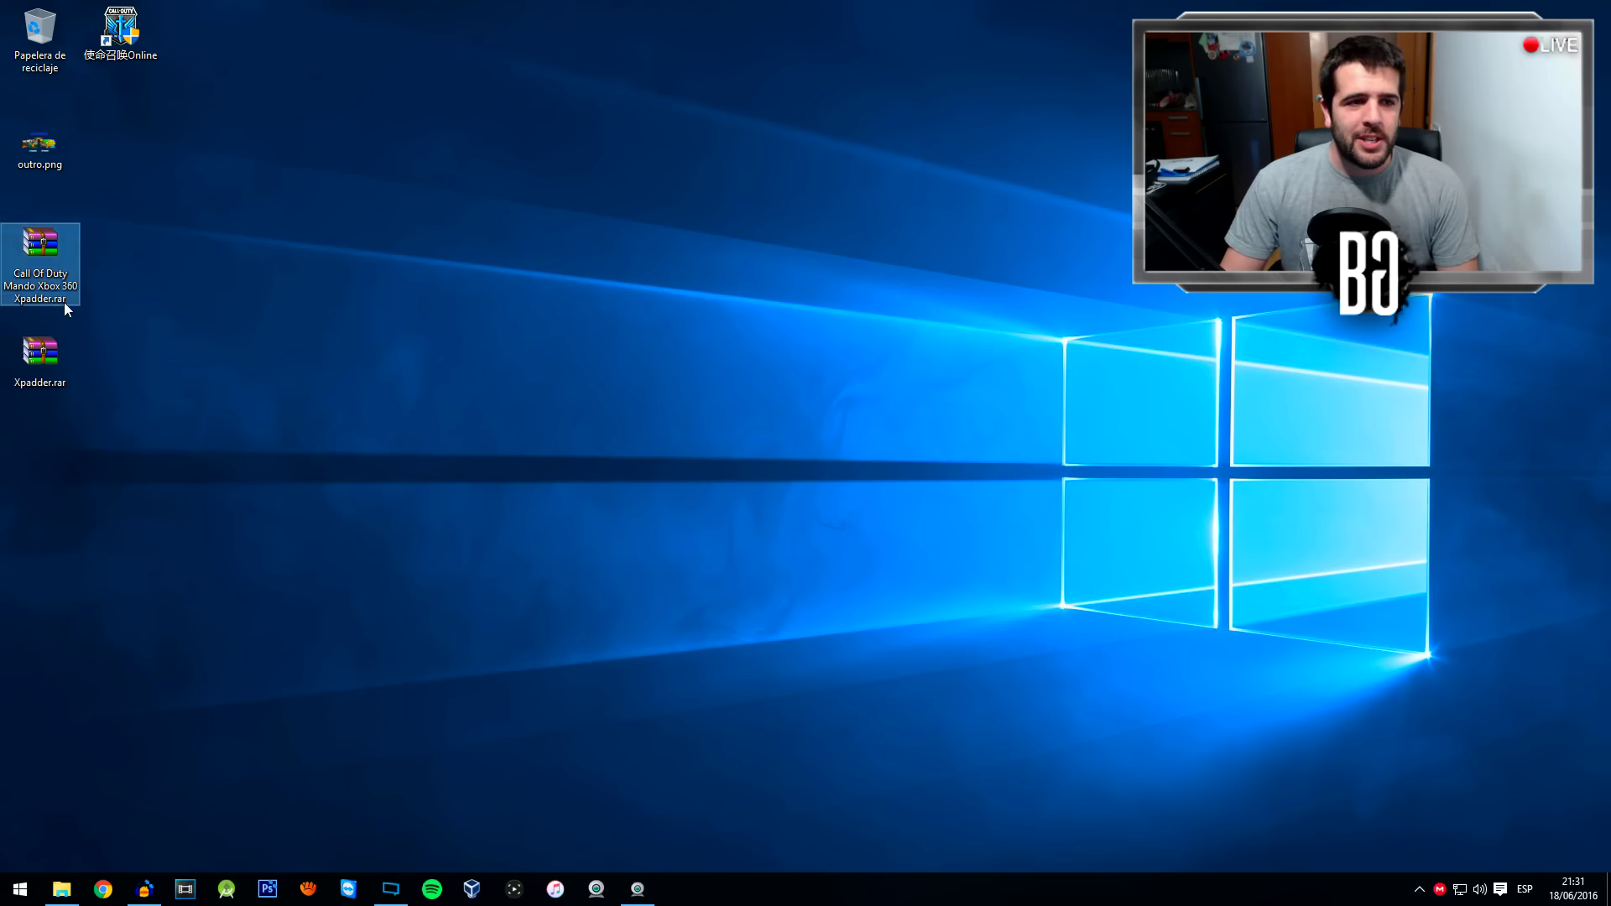
double_click(50, 268)
drag(149, 359, 227, 160)
key(Escape)
double_click(39, 245)
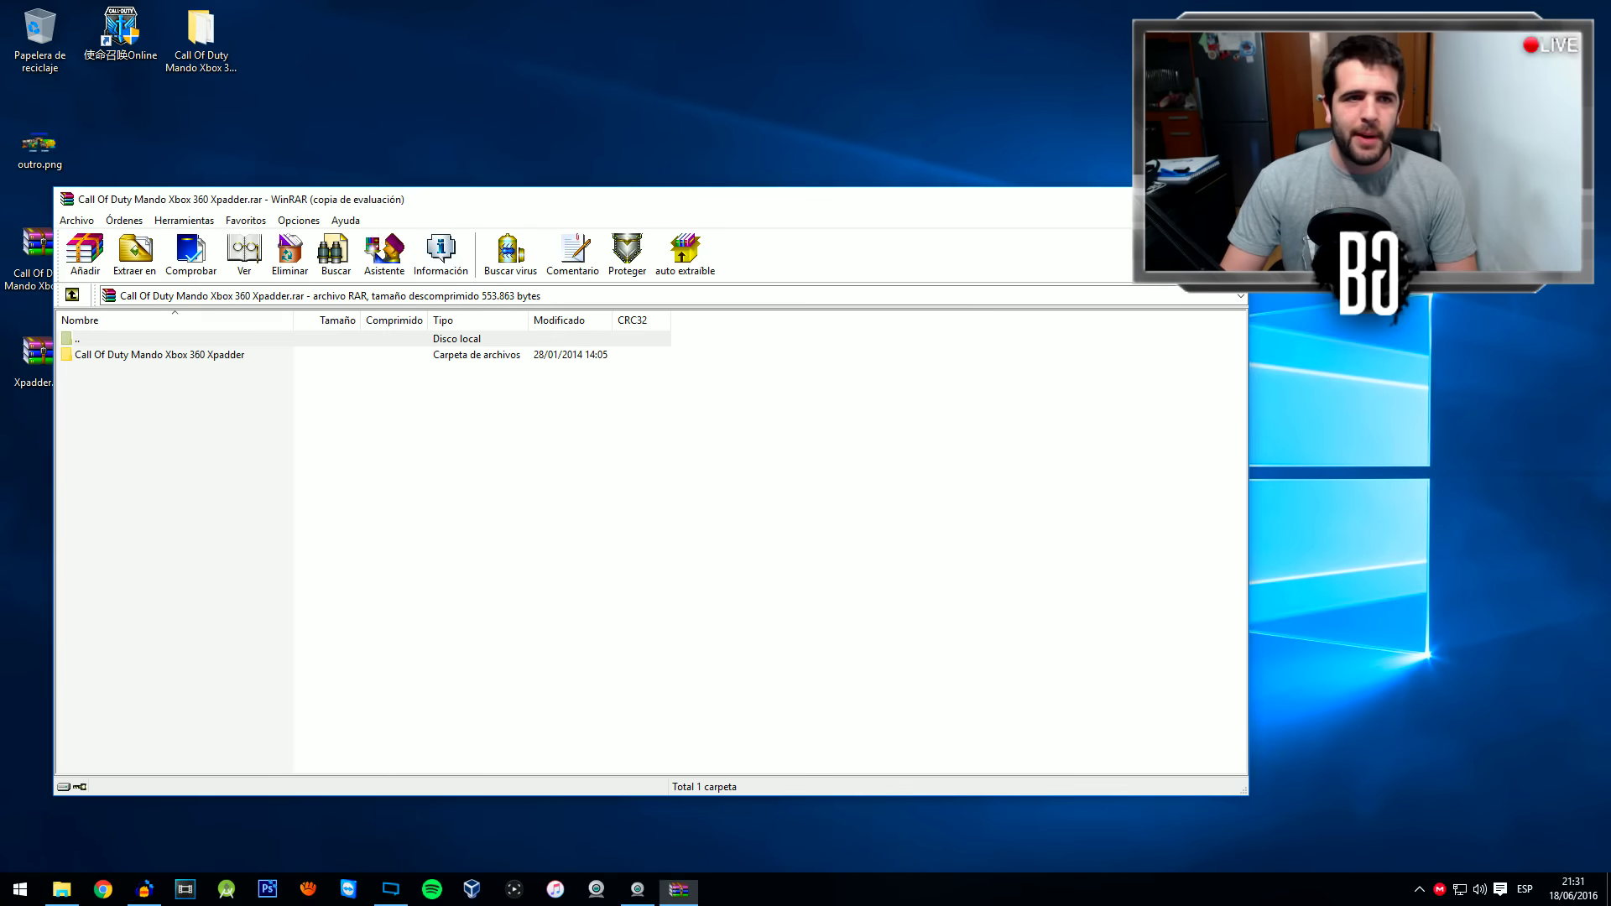
key(Escape)
drag(201, 42, 281, 251)
- Extract the Xpadder folder from Xpadder.rar onto the desktop and place it below the Call Of Duty Mando folder
click(39, 361)
double_click(40, 367)
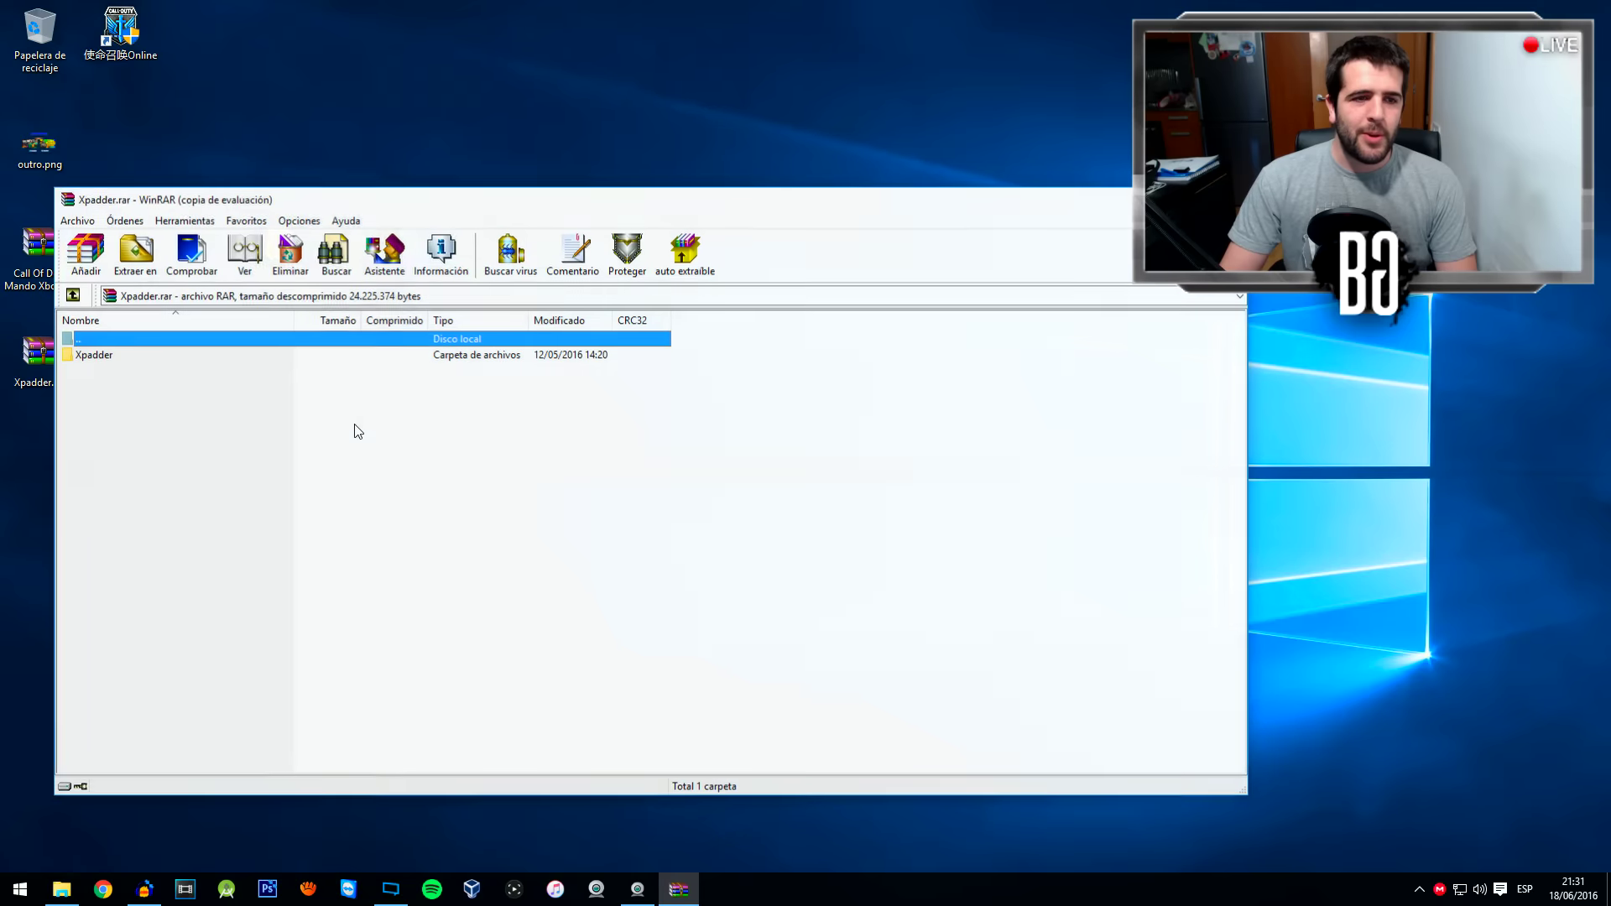
drag(208, 191, 703, 356)
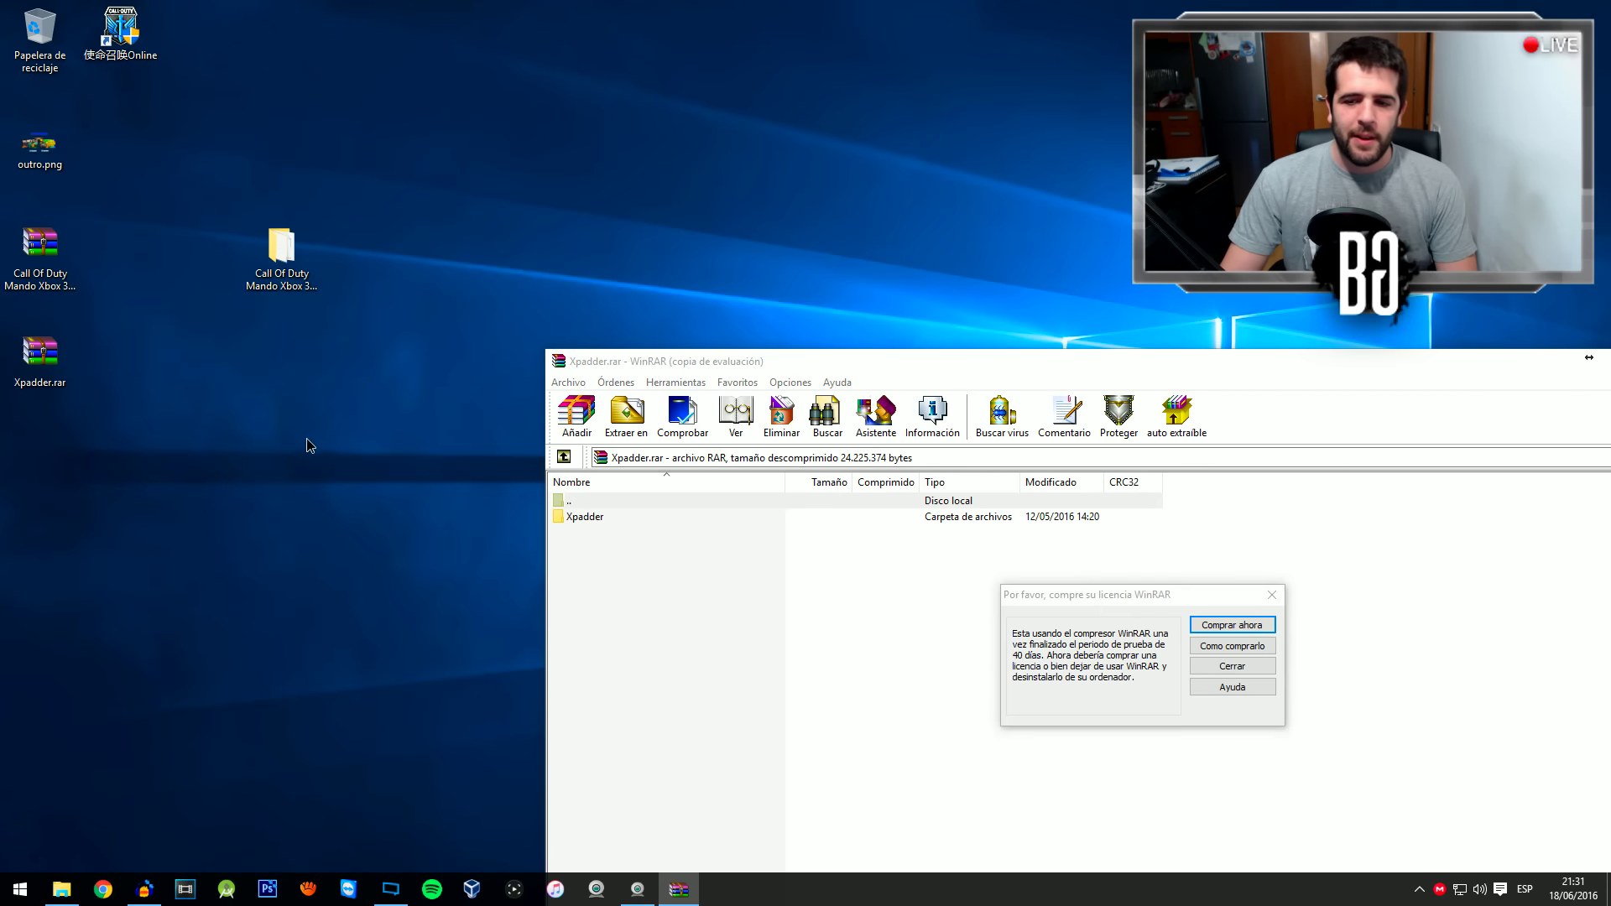
key(Escape)
drag(577, 518, 176, 420)
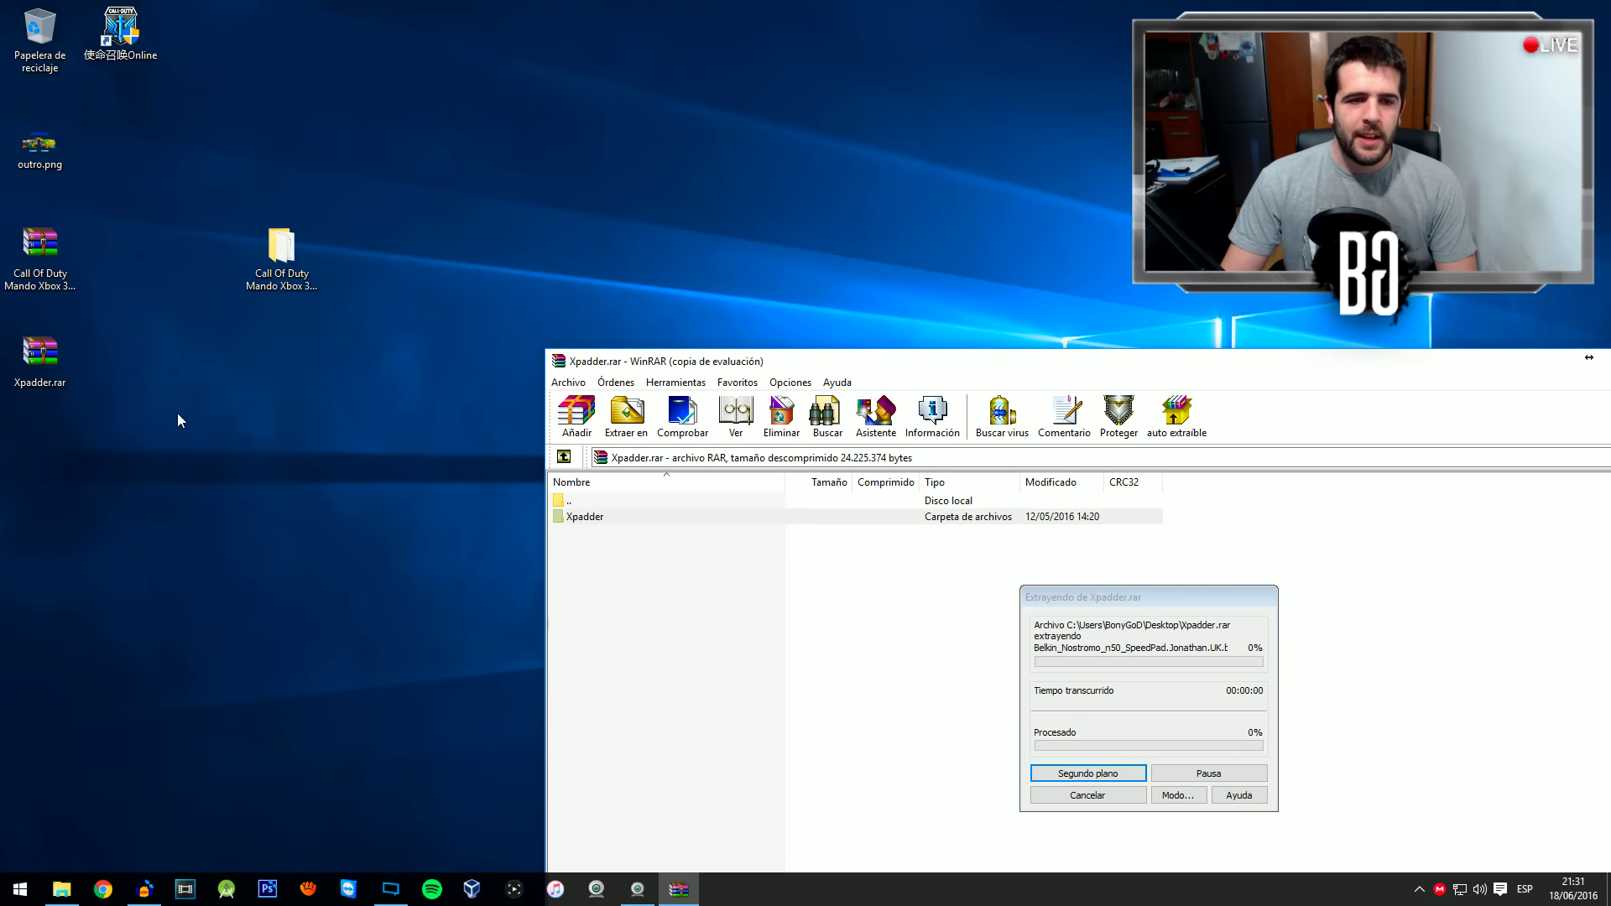
drag(1236, 371, 457, 376)
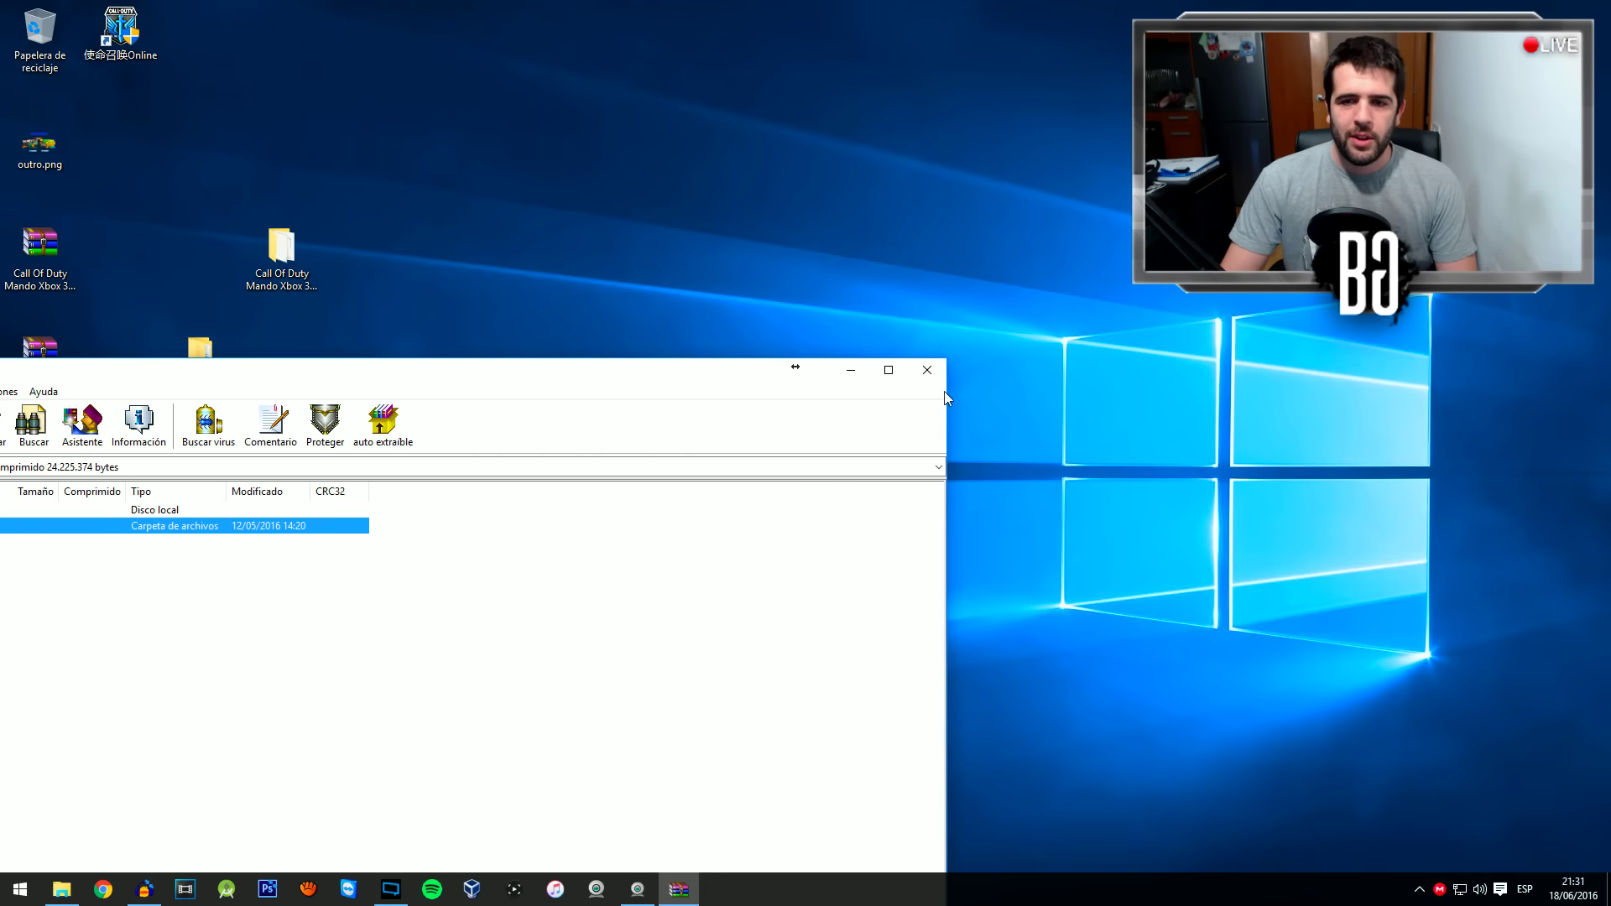
click(927, 369)
drag(201, 359, 286, 353)
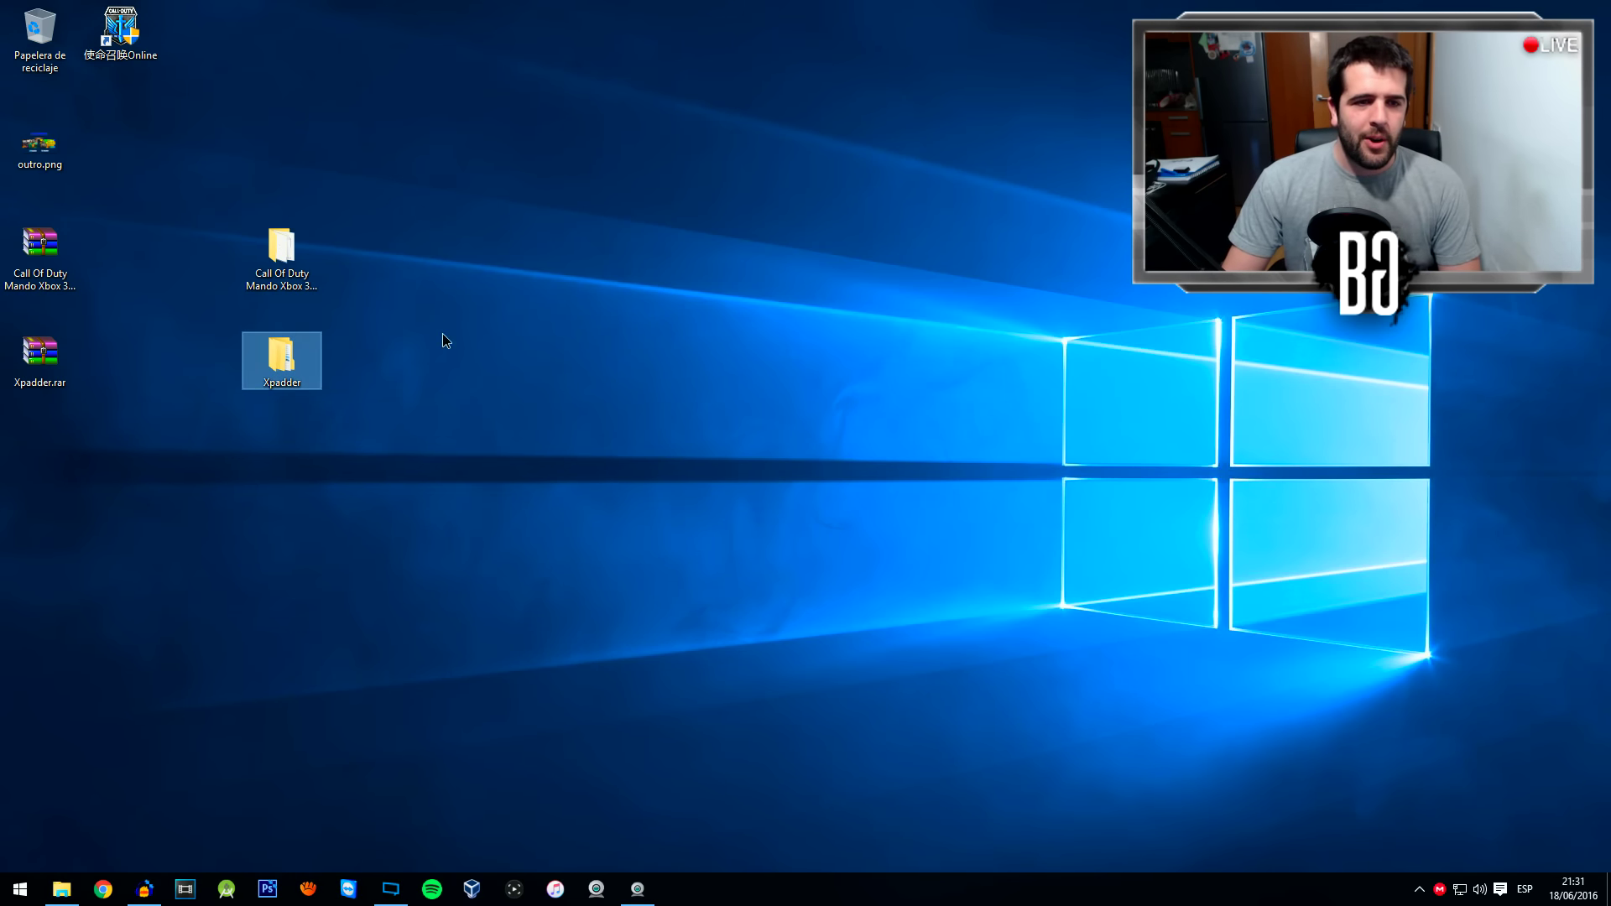
- Move Xpadder.exe from the extracted Xpadder folder into the Call Of Duty Mando Xbox 360 Xpadder folder and close the source folder
double_click(280, 351)
double_click(545, 435)
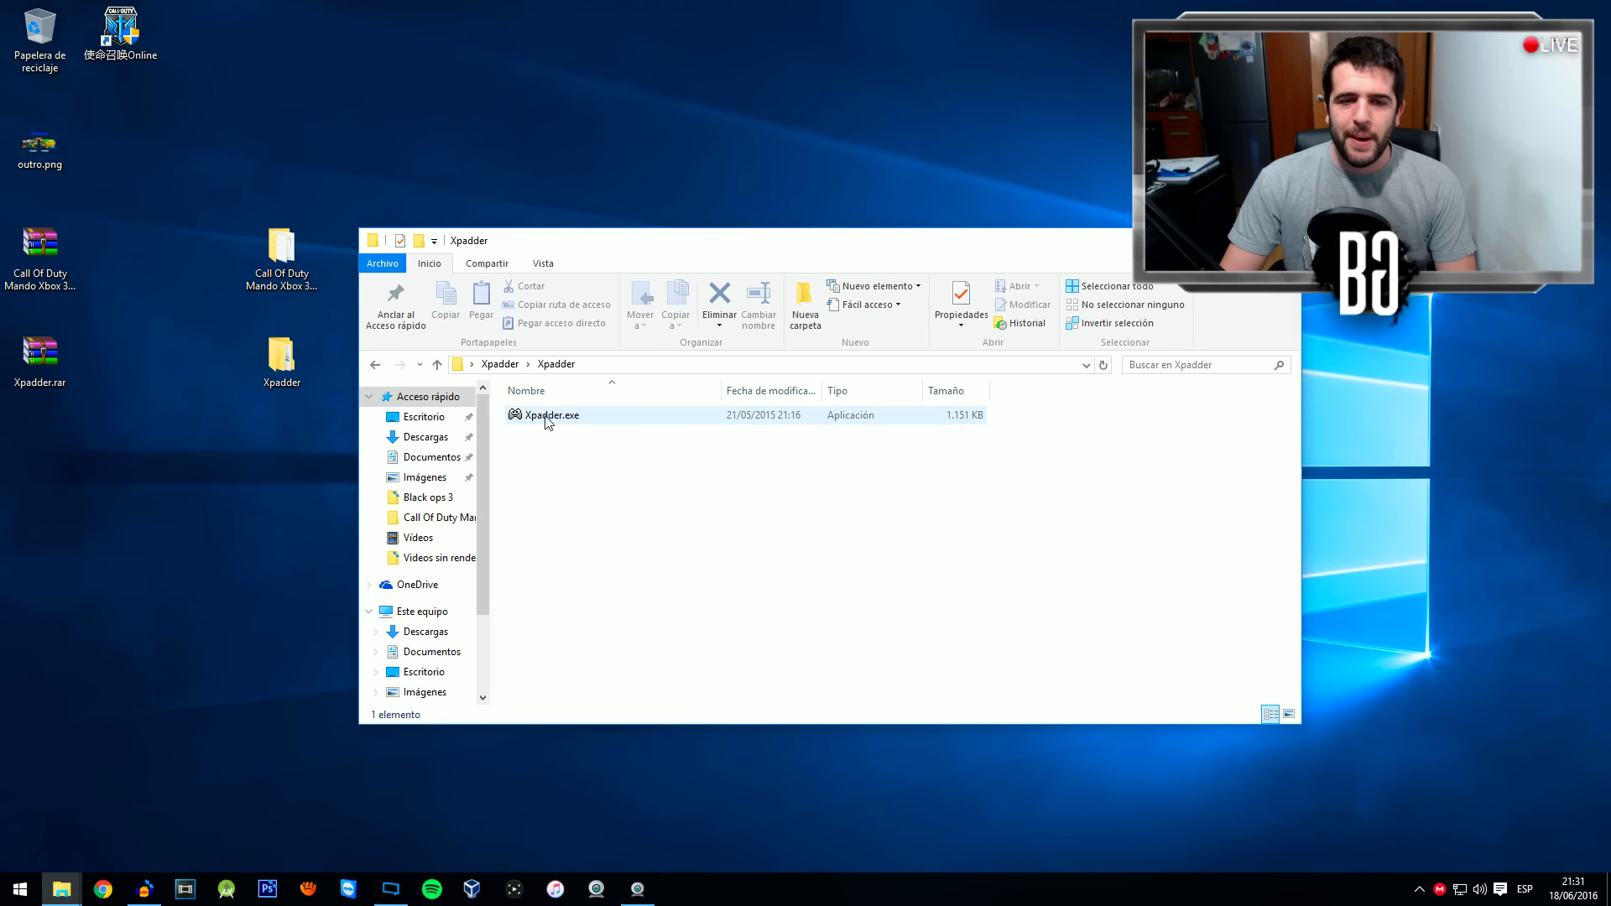
drag(598, 245, 1215, 334)
double_click(281, 252)
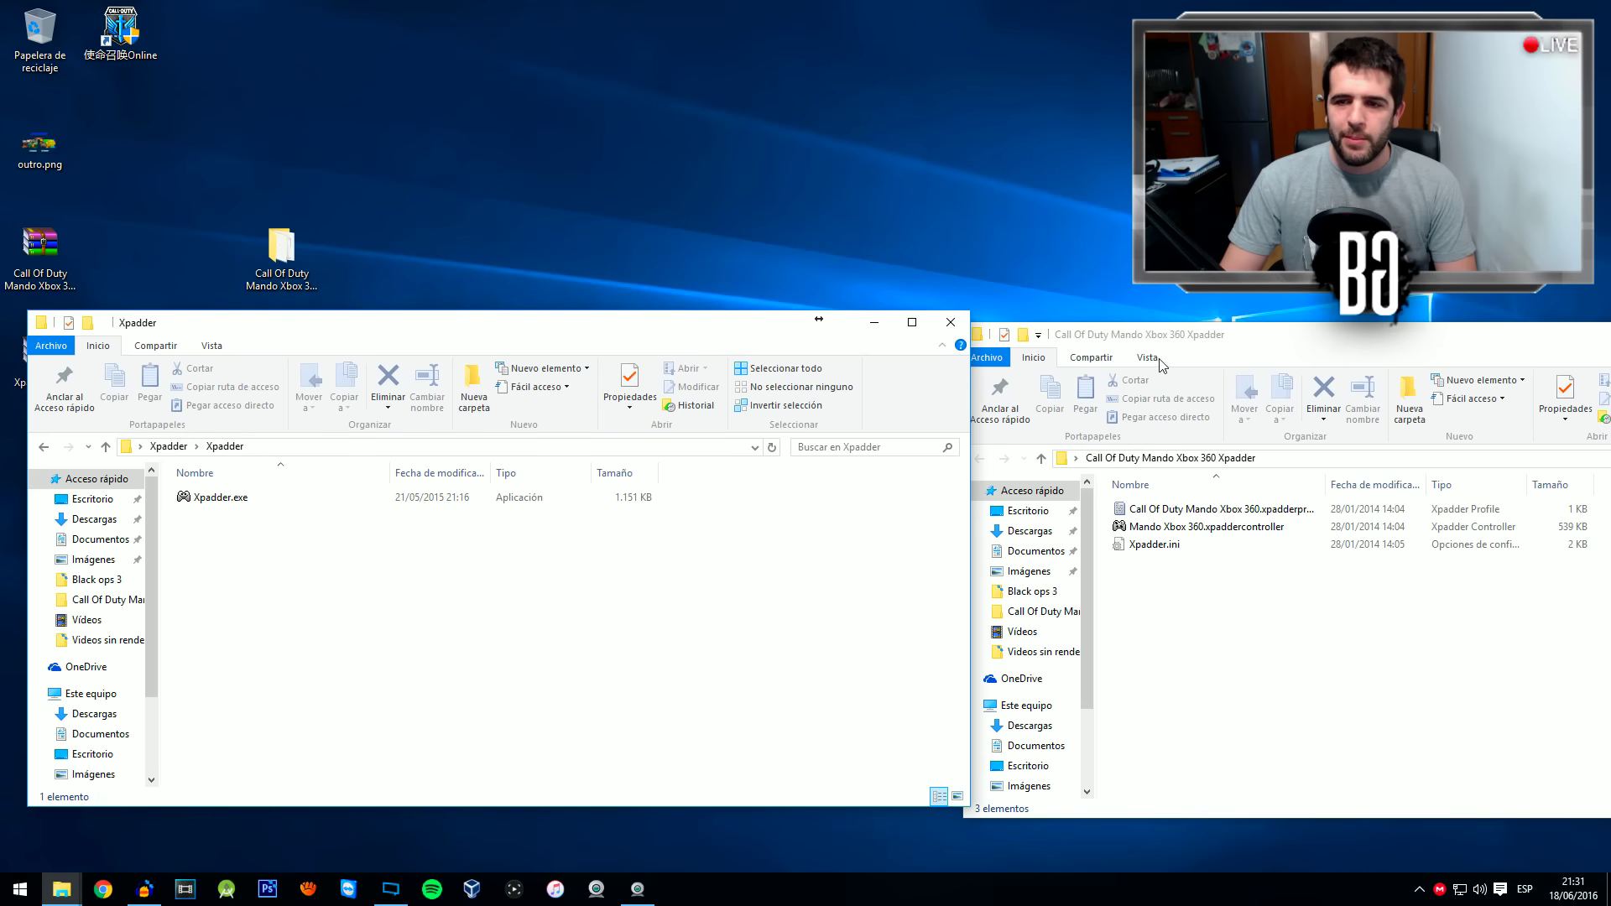
click(204, 499)
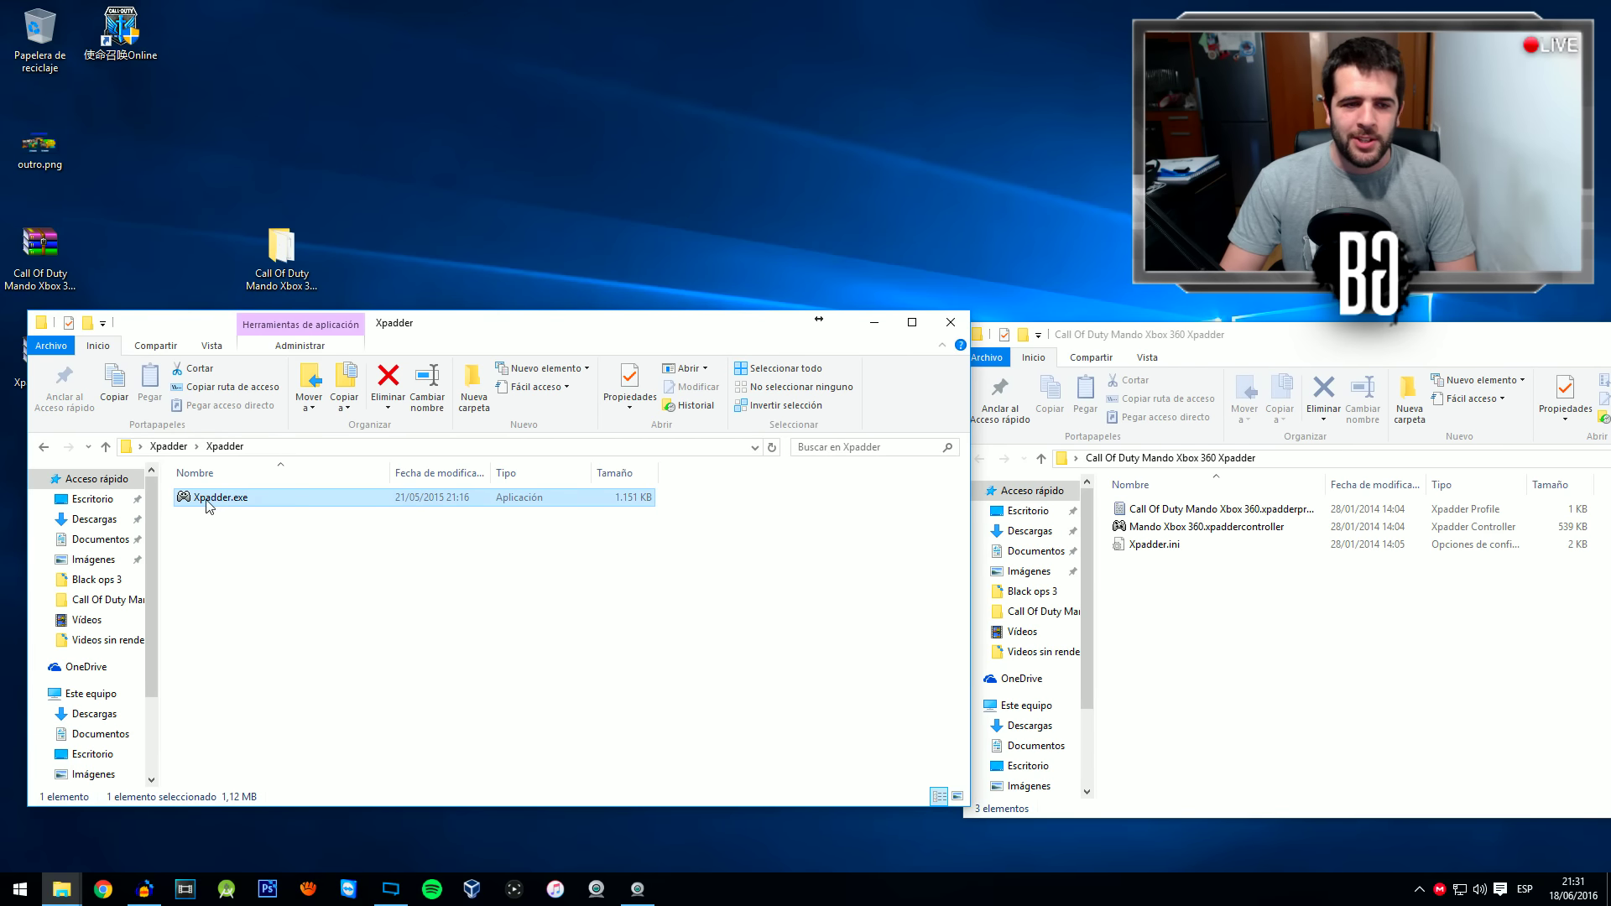
drag(205, 500, 1343, 662)
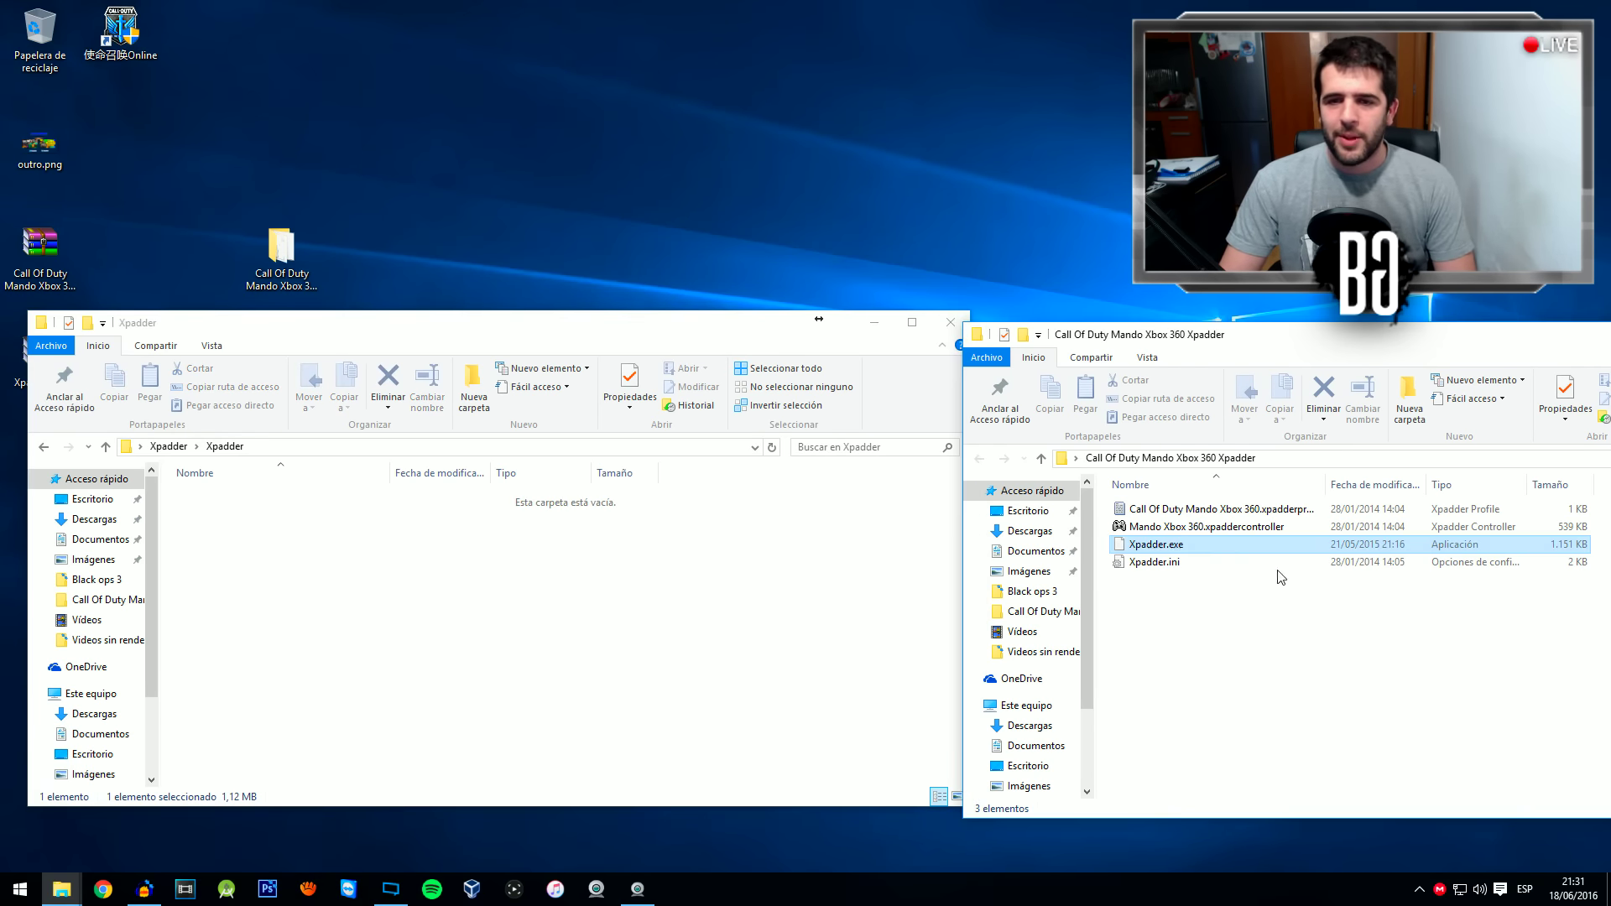
click(950, 322)
drag(1078, 339, 465, 255)
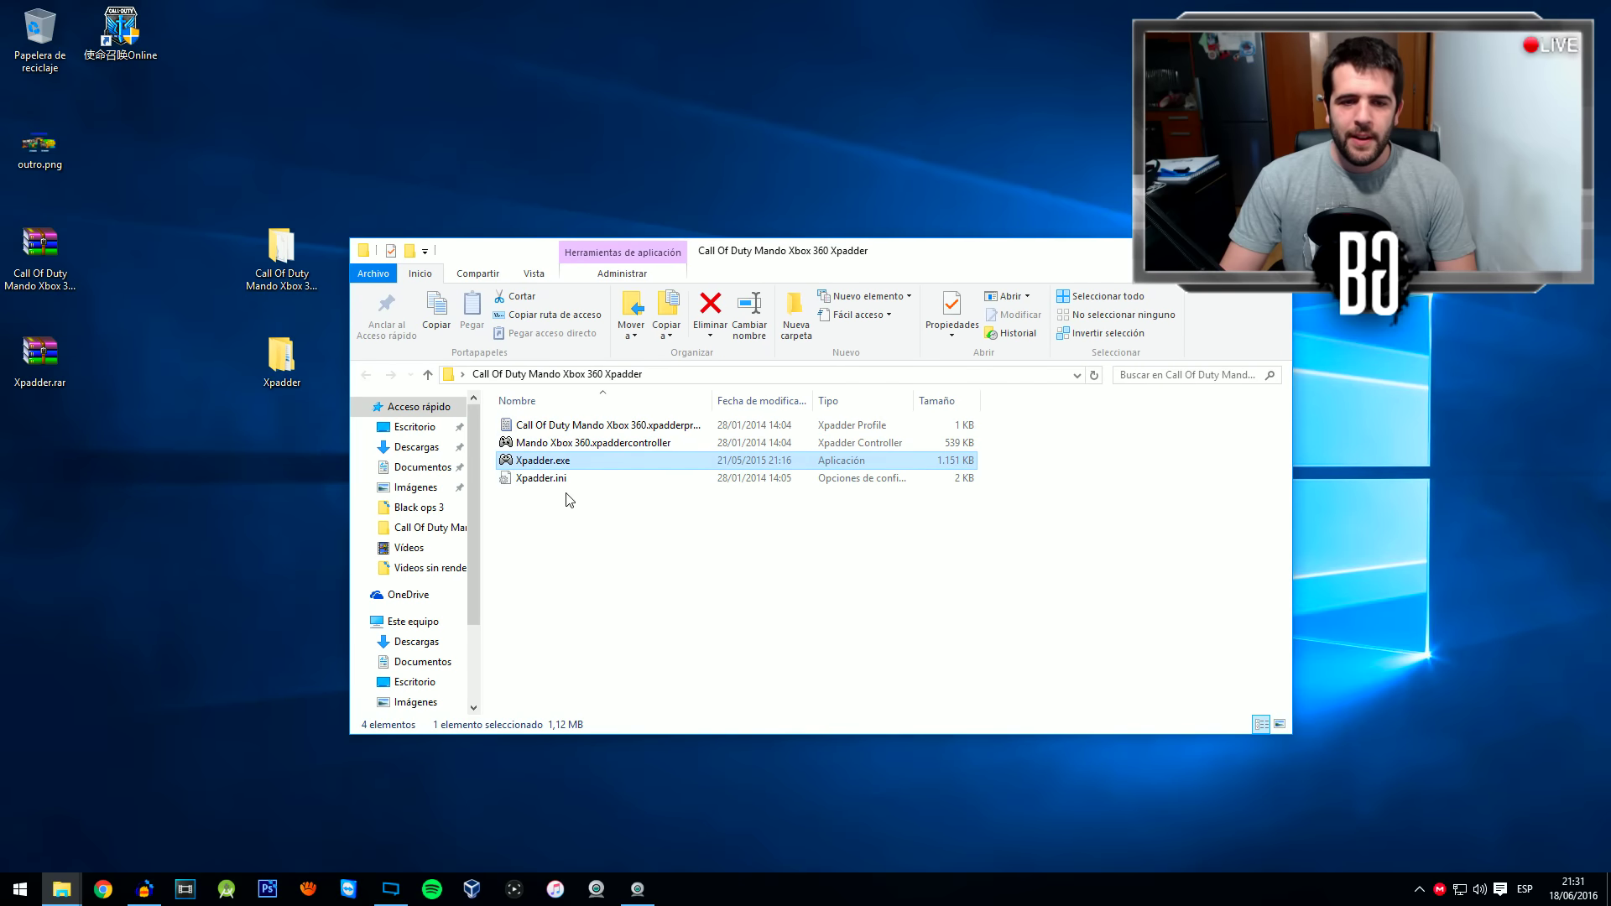
- Launch Xpadder.exe as administrator from the Call Of Duty Mando Xbox 360 Xpadder folder
double_click(542, 463)
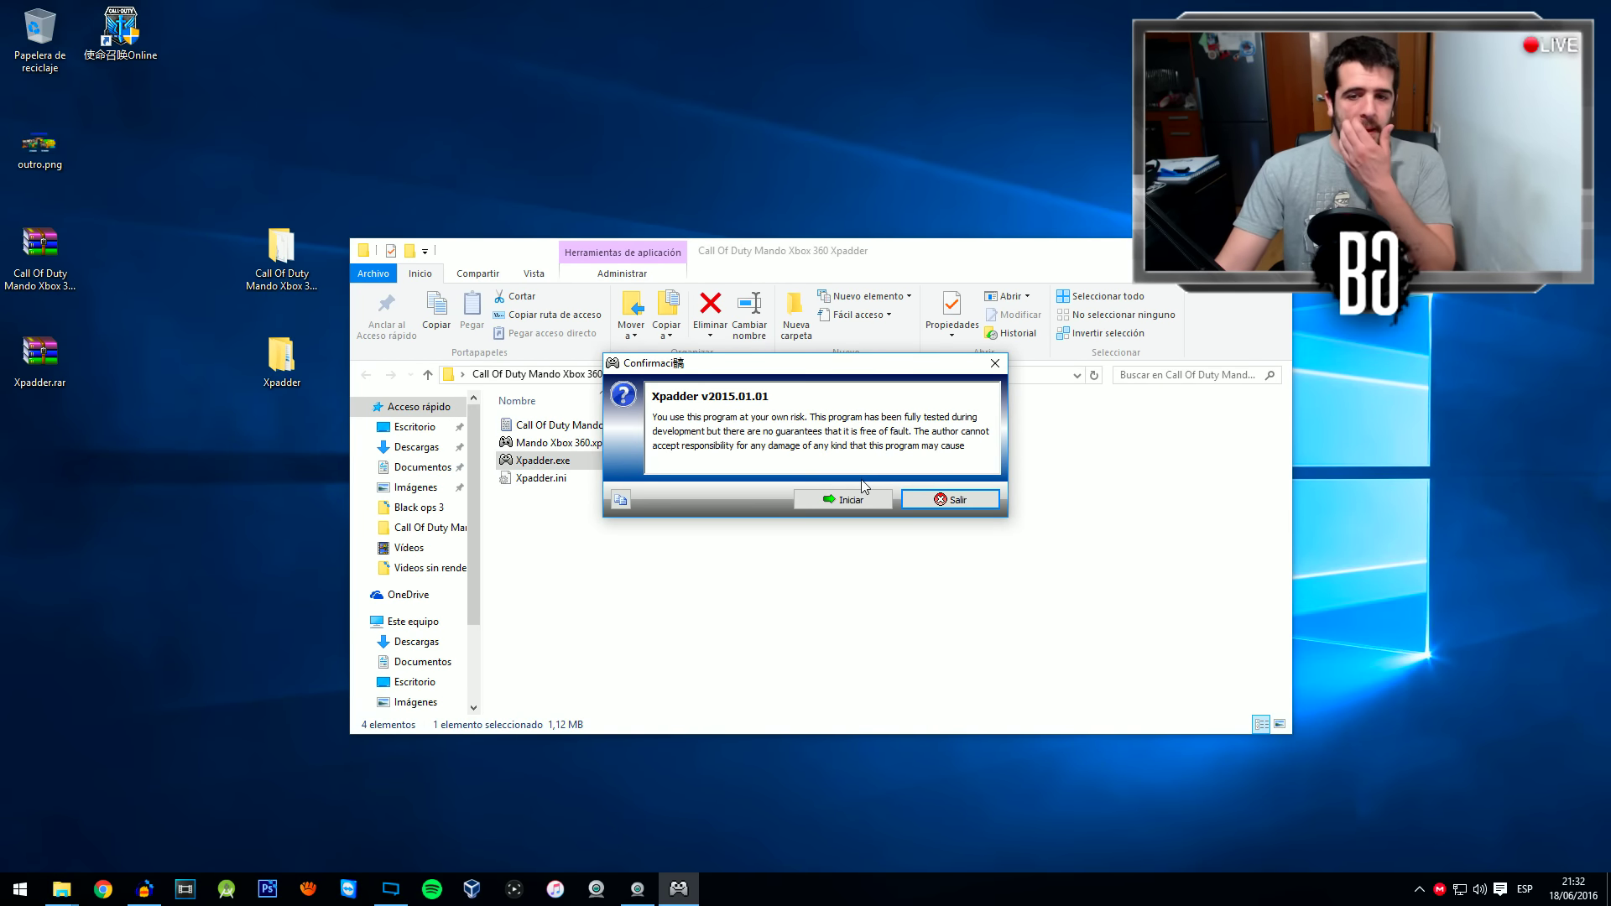
click(995, 364)
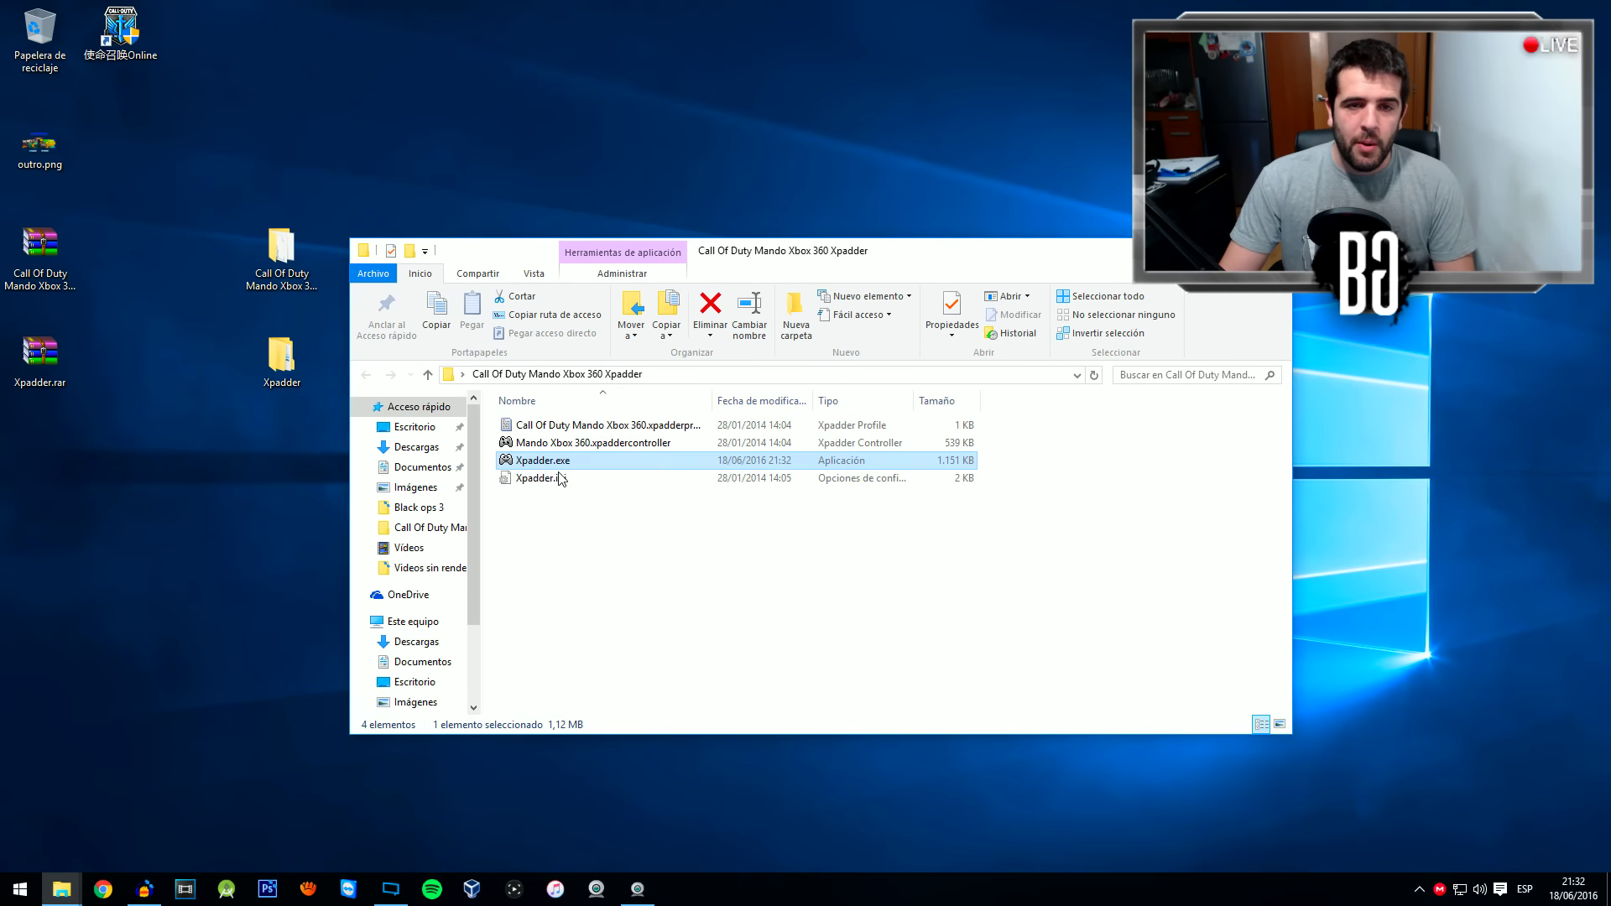
right_click(540, 467)
click(600, 70)
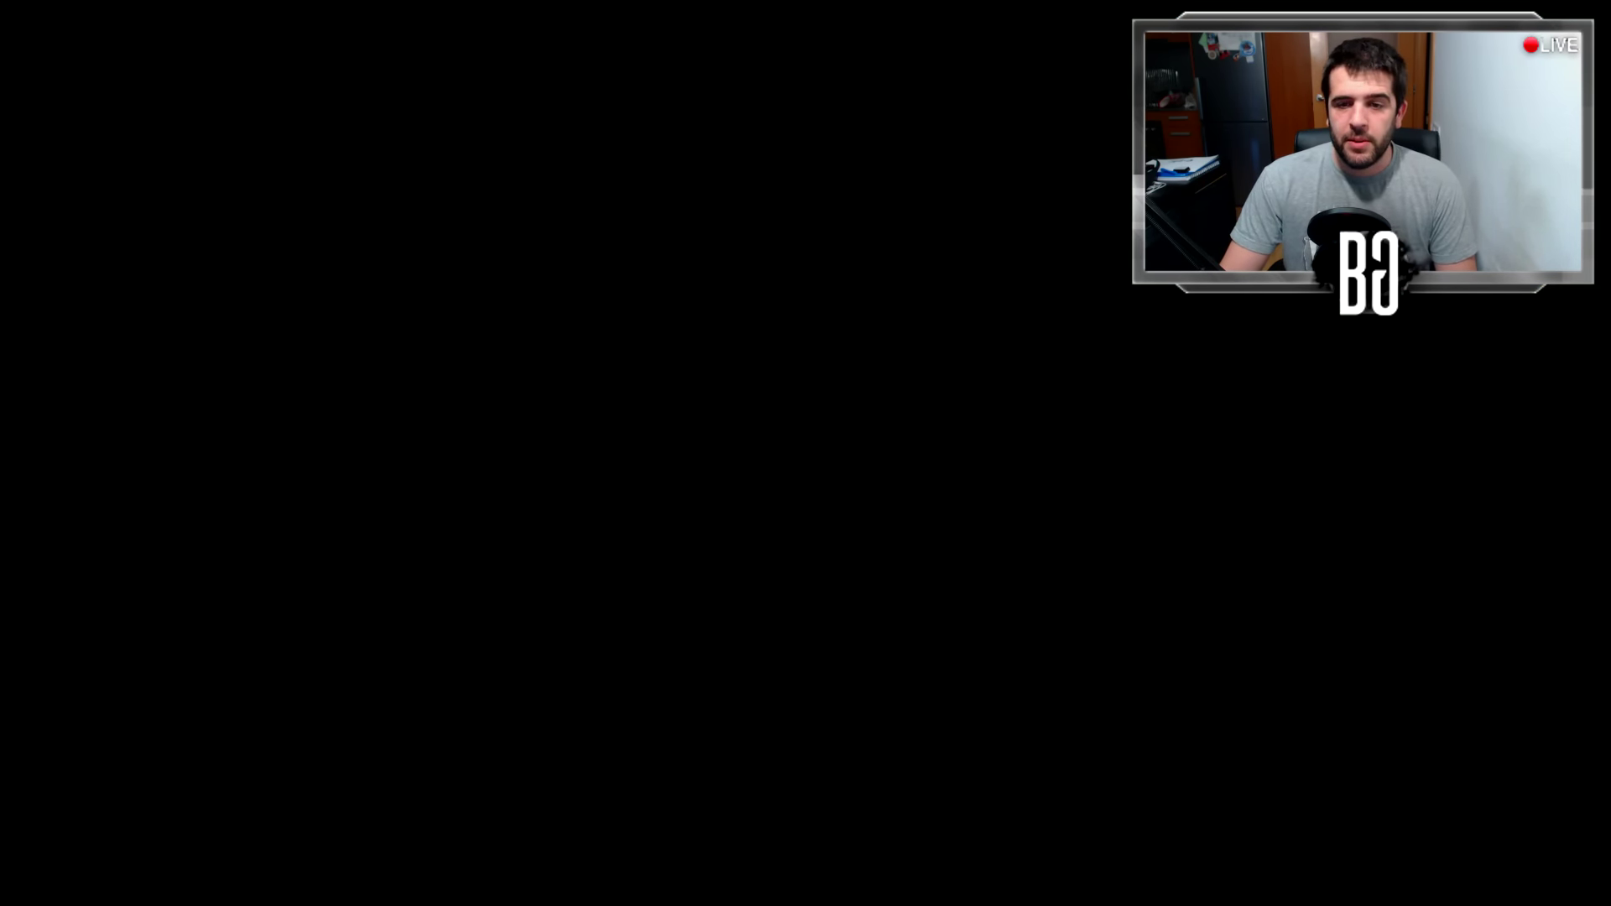
click(844, 497)
click(844, 497)
- Complete Xpadder's first-run setup in Español, keeping the current location and associating its files with Windows
click(755, 437)
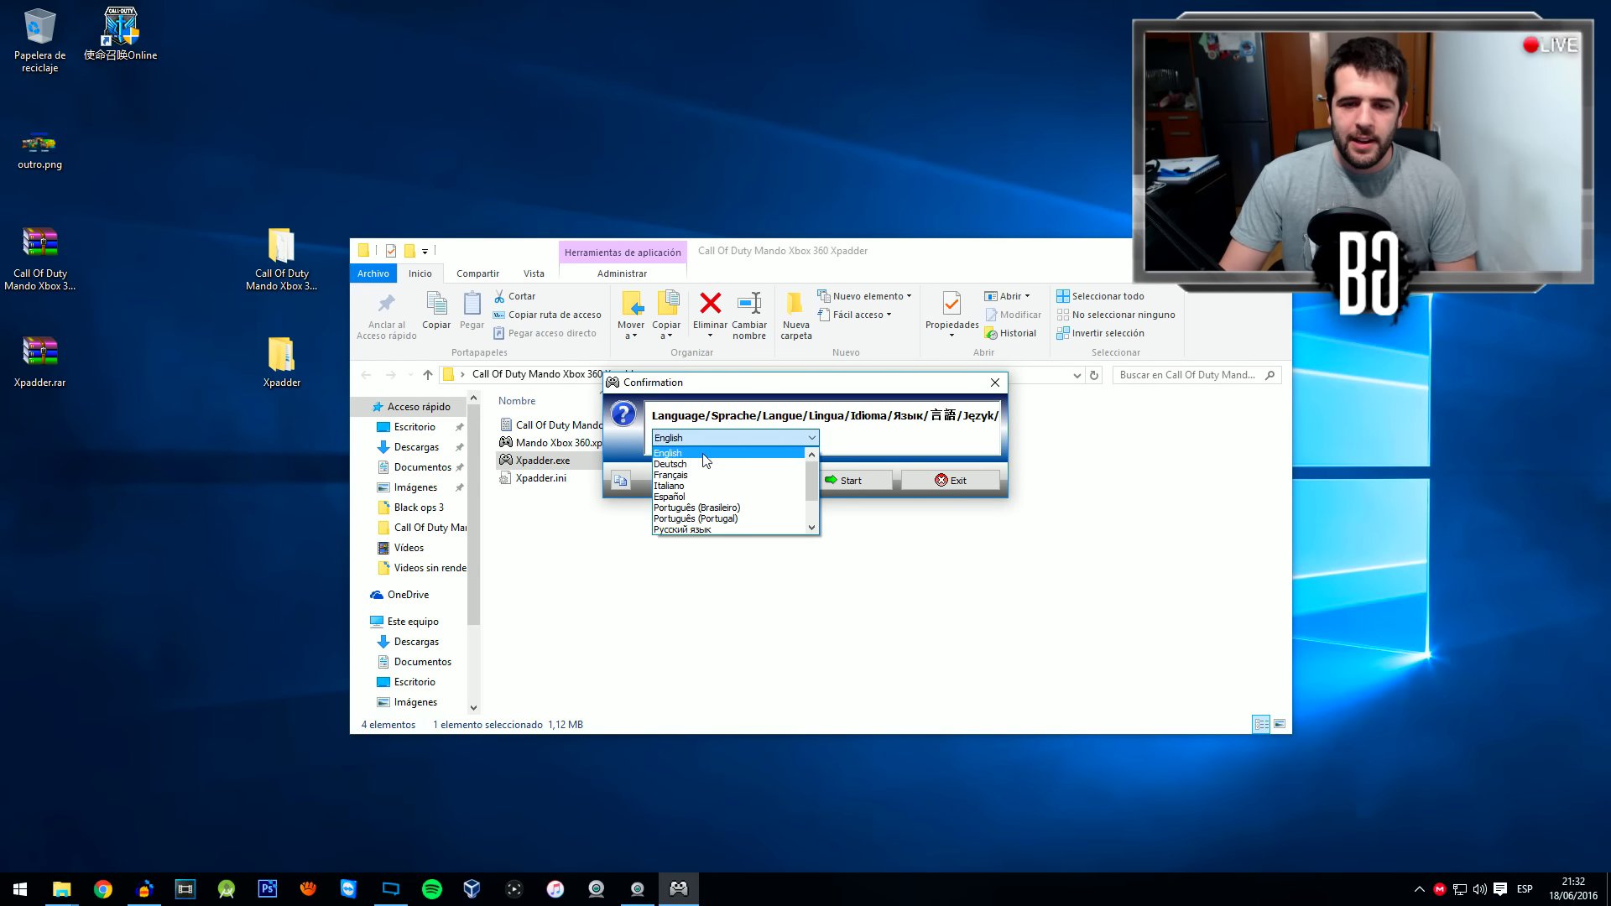
click(688, 497)
click(843, 480)
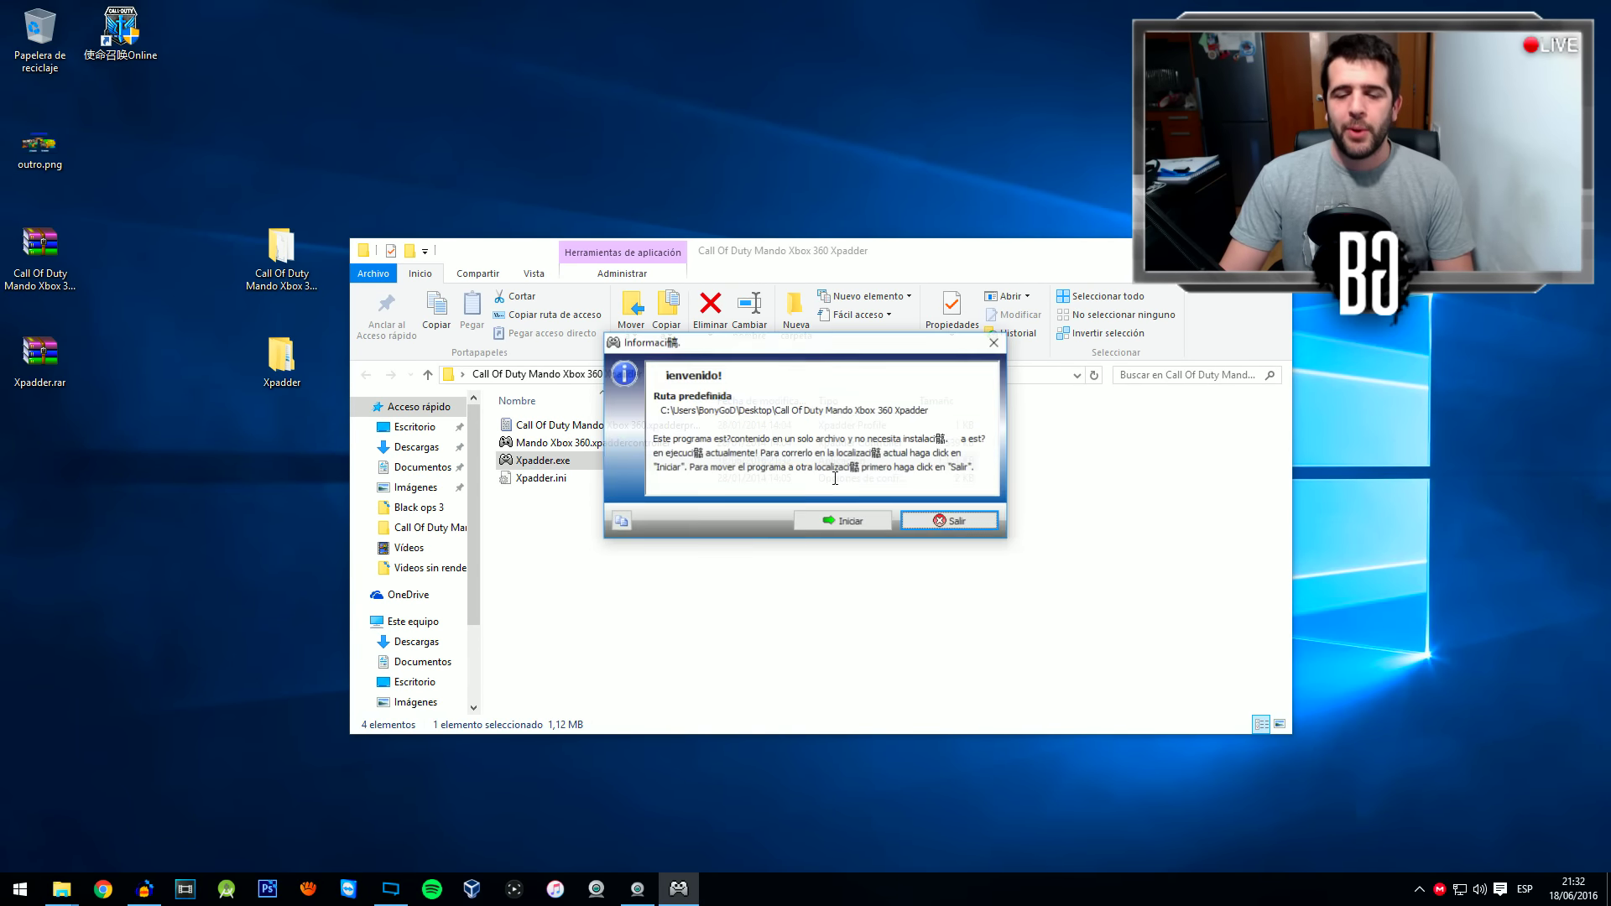
click(839, 523)
click(851, 519)
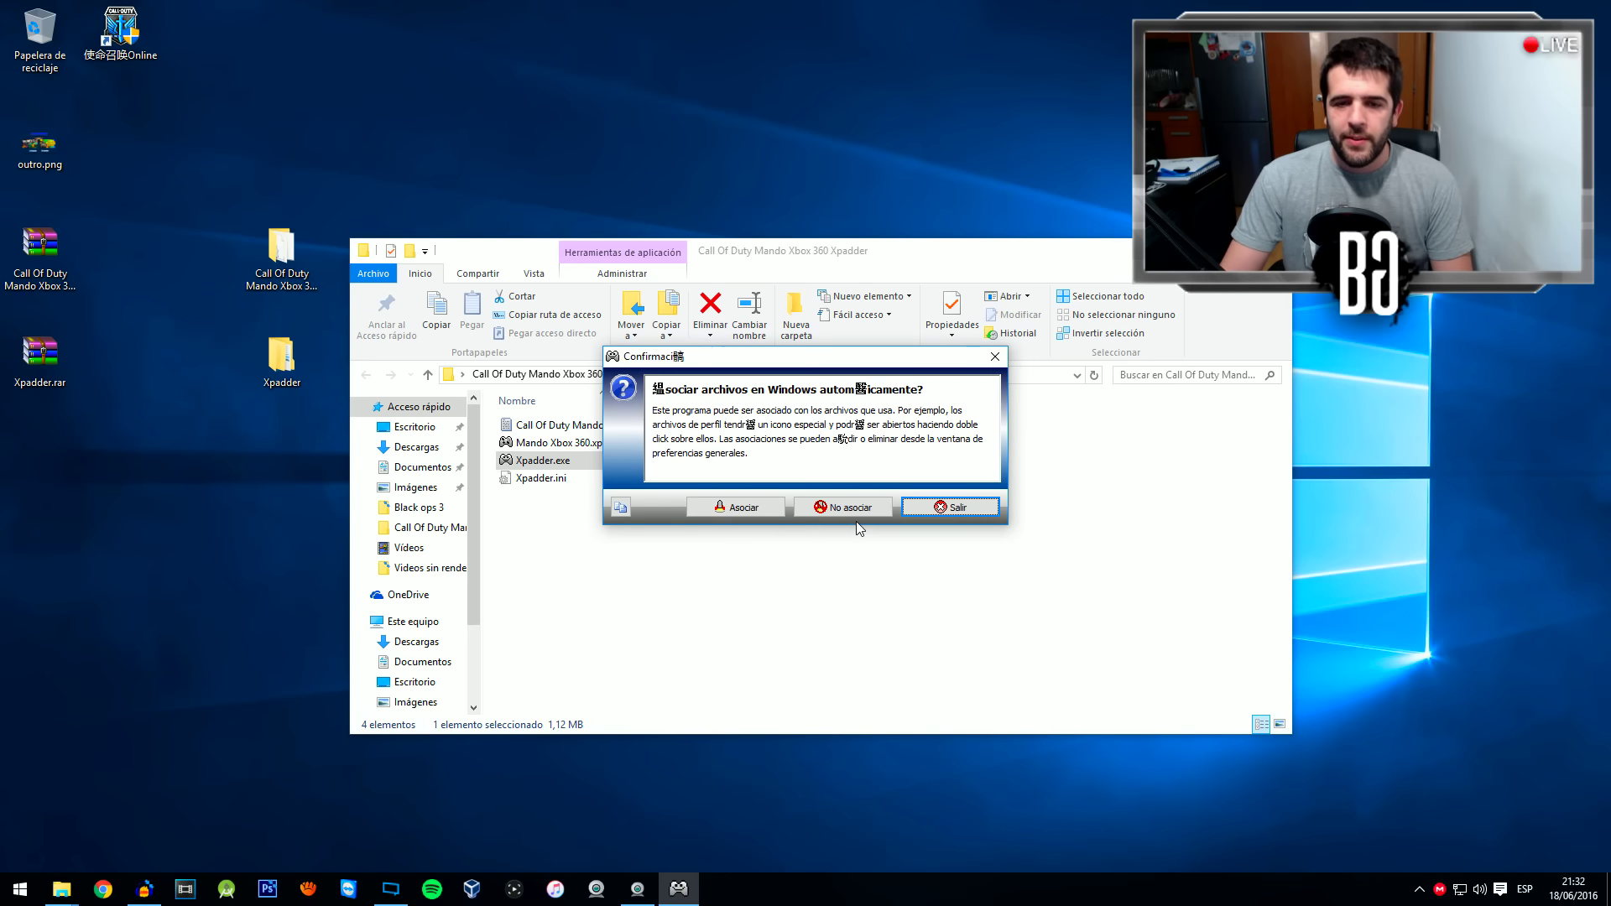
click(744, 508)
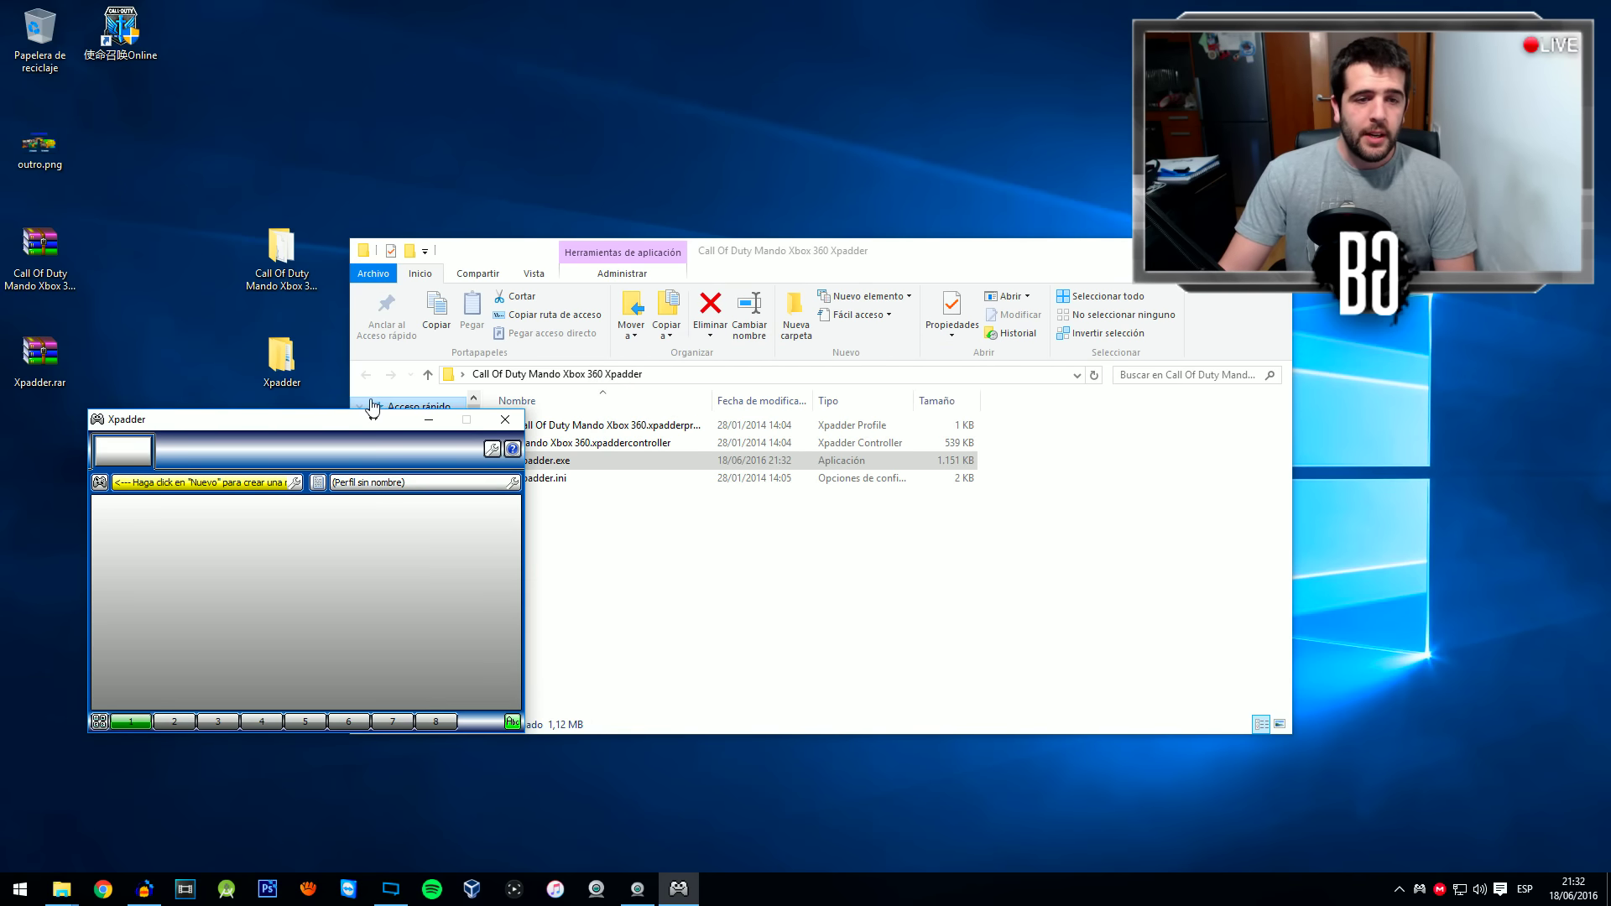
- Load the Mando Xbox 360.xpaddercontroller file as the controller layout in Xpadder
drag(435, 439, 572, 513)
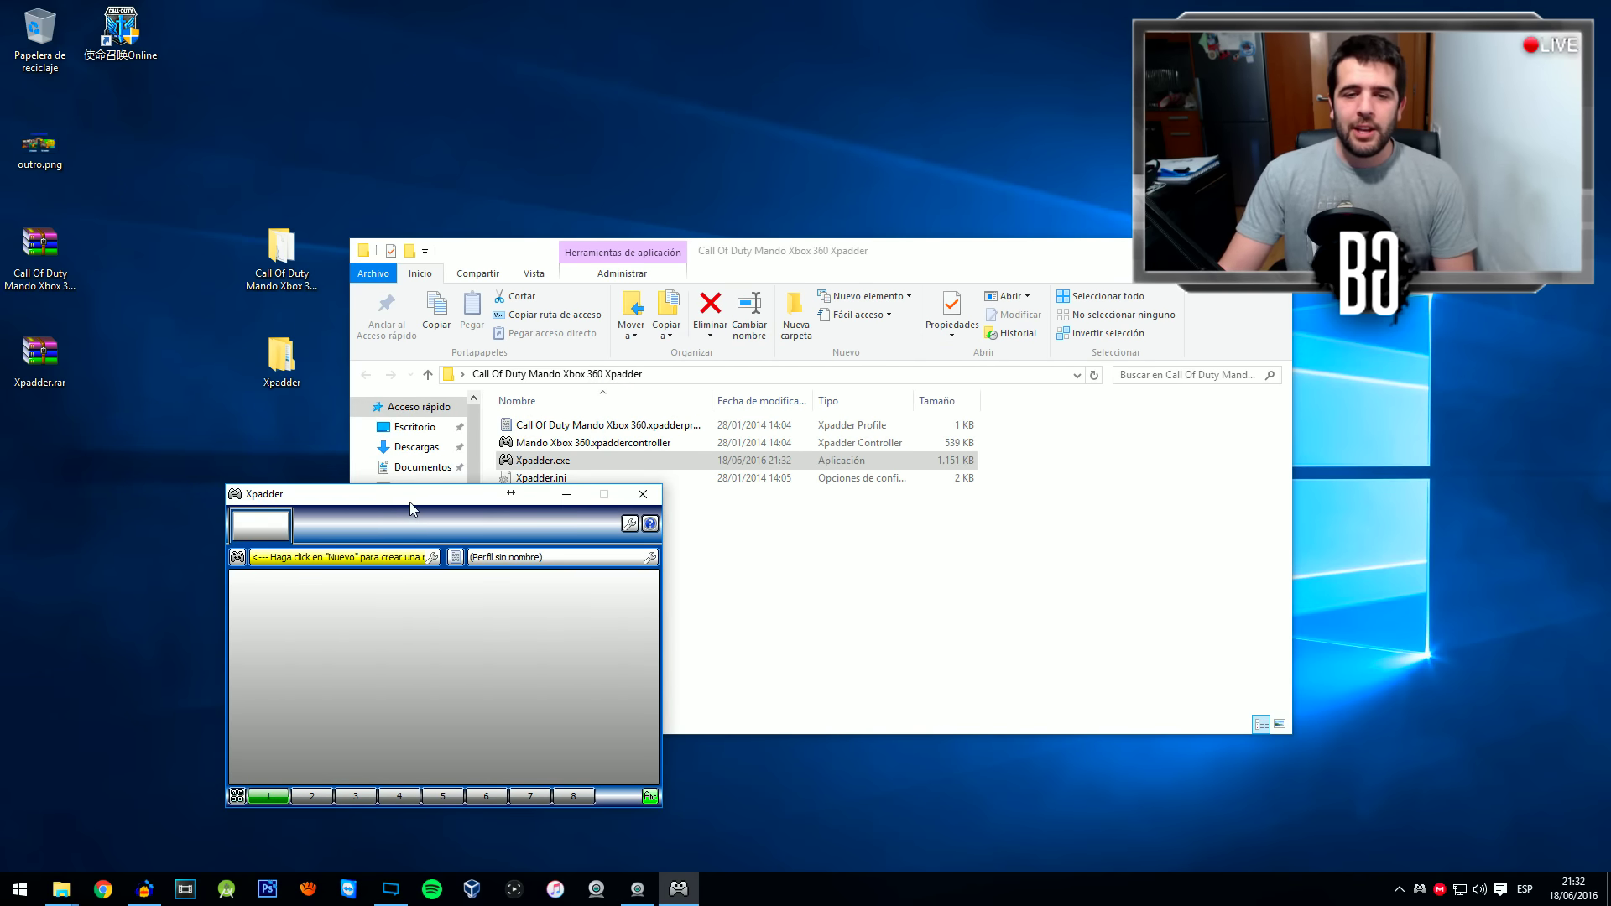
drag(412, 507, 694, 461)
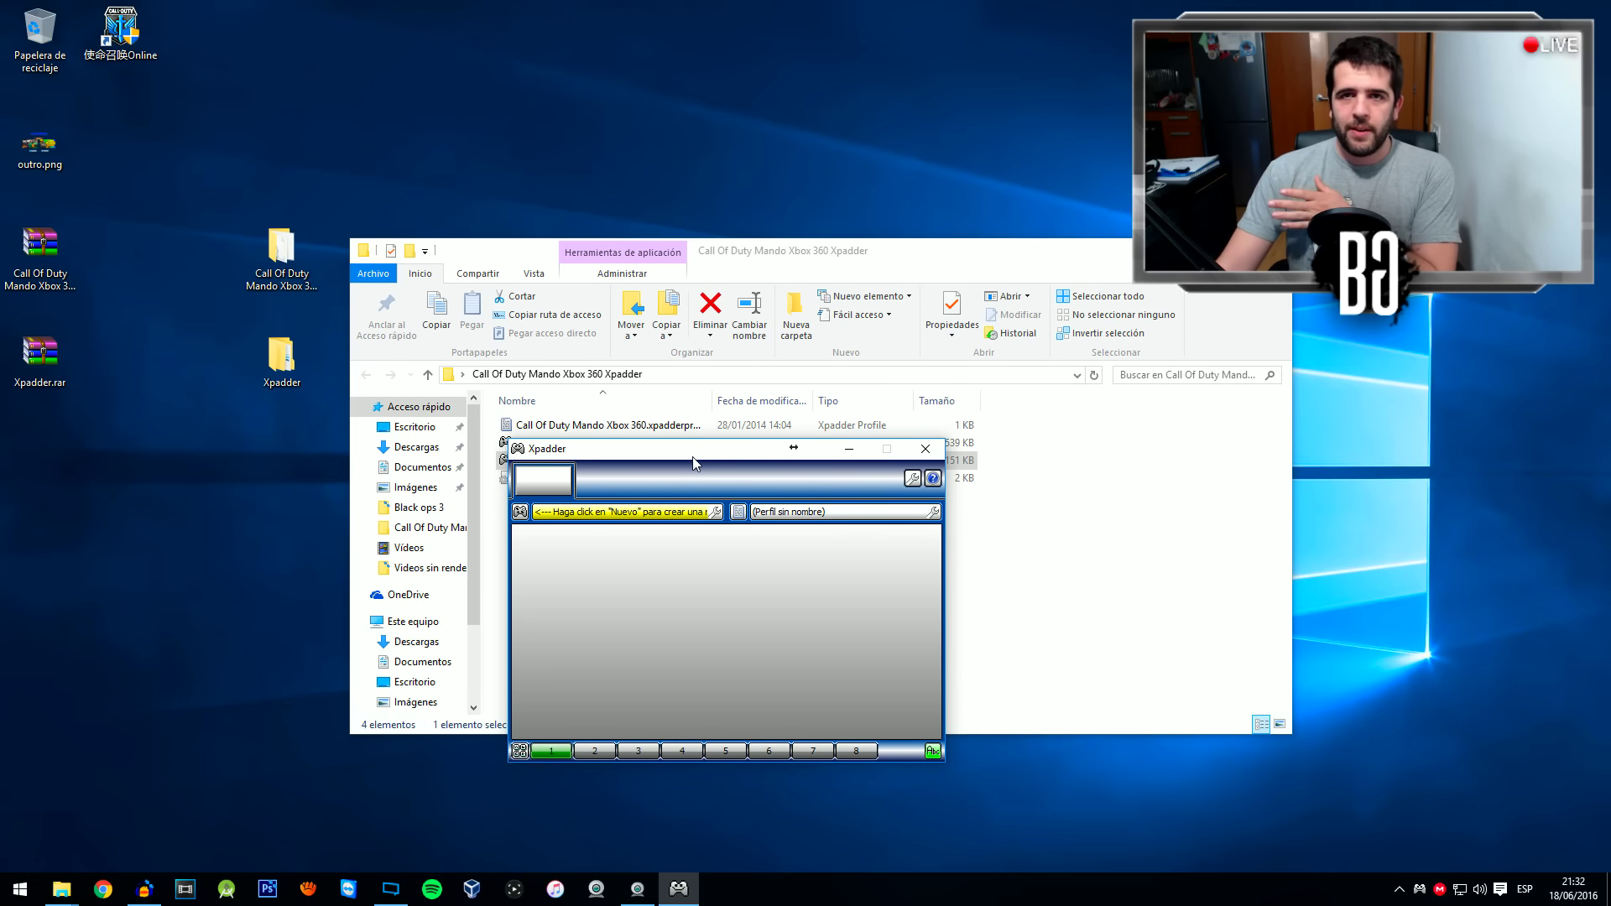
drag(694, 461, 879, 313)
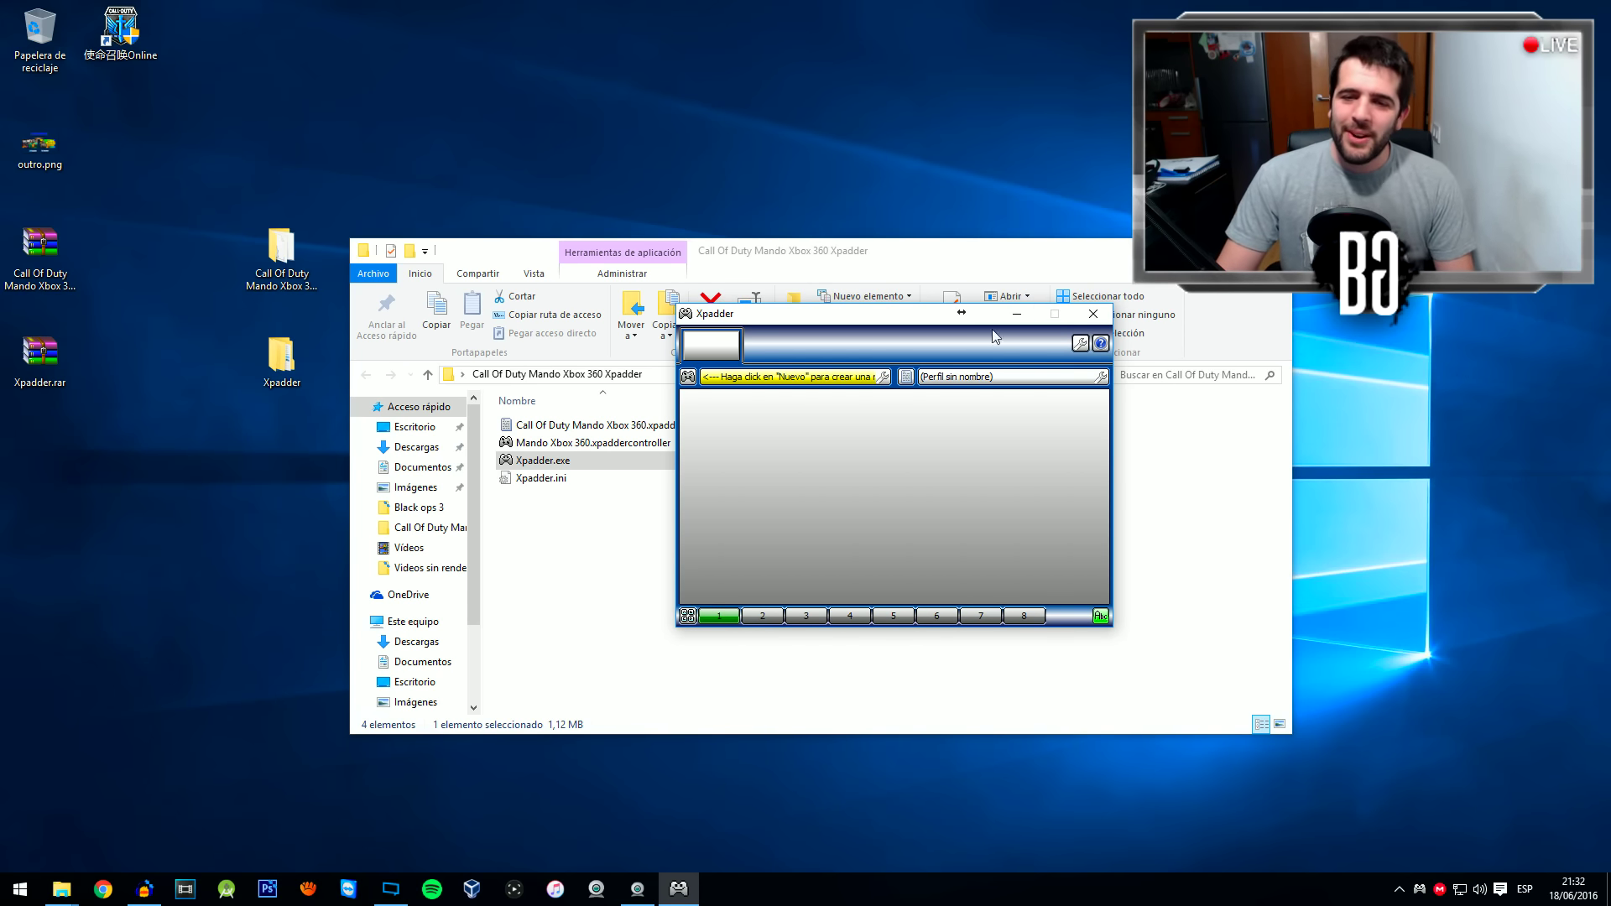
click(688, 377)
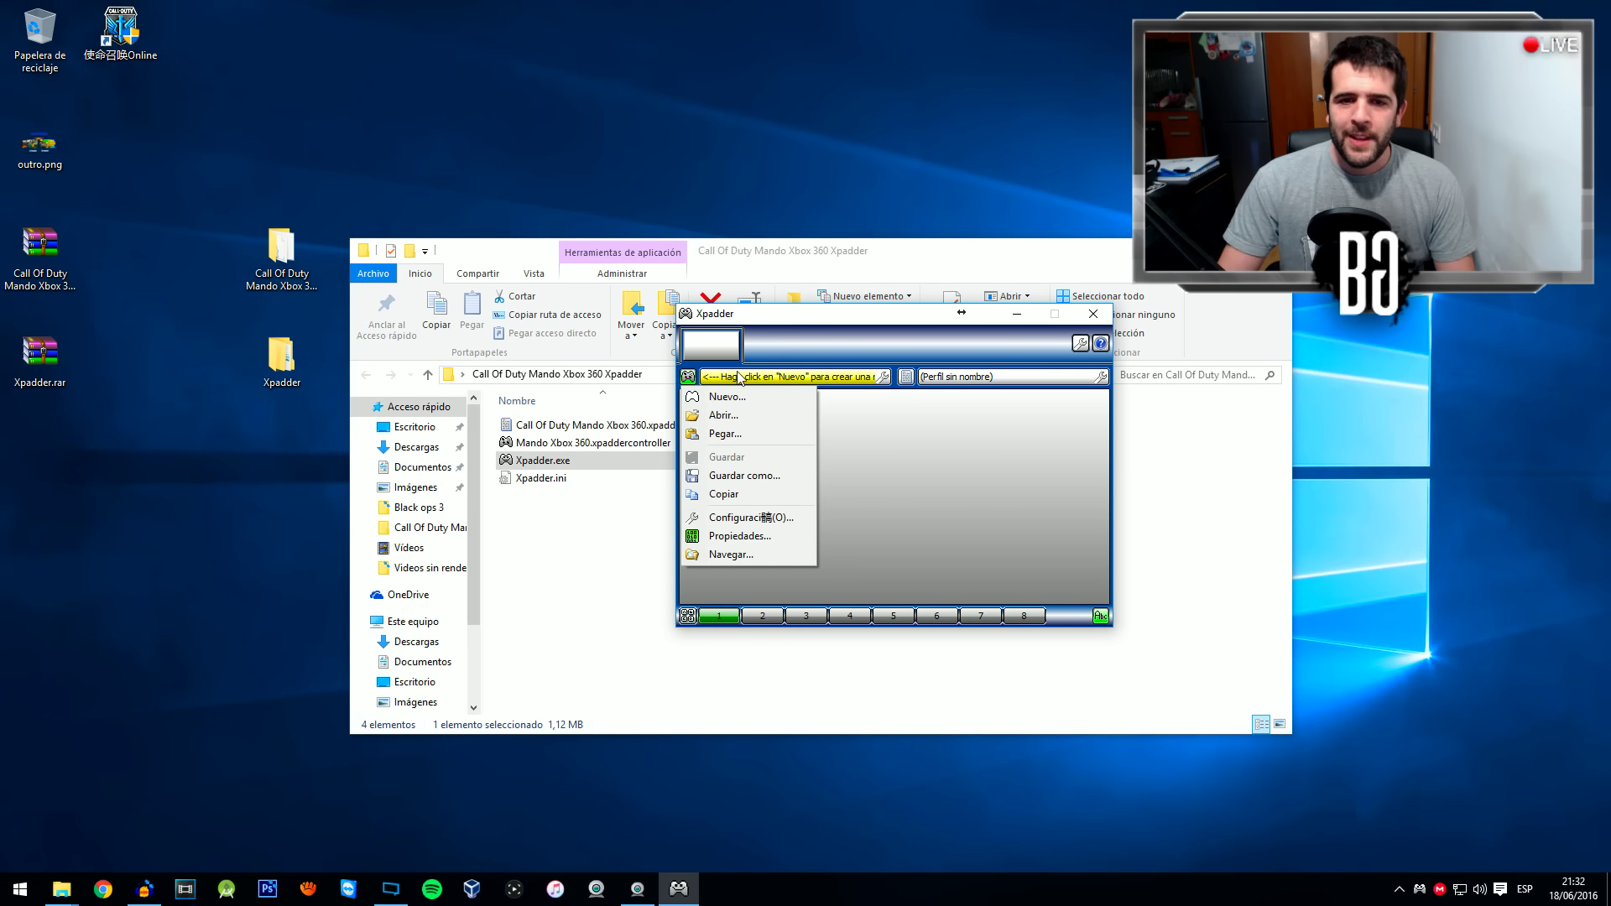
click(729, 416)
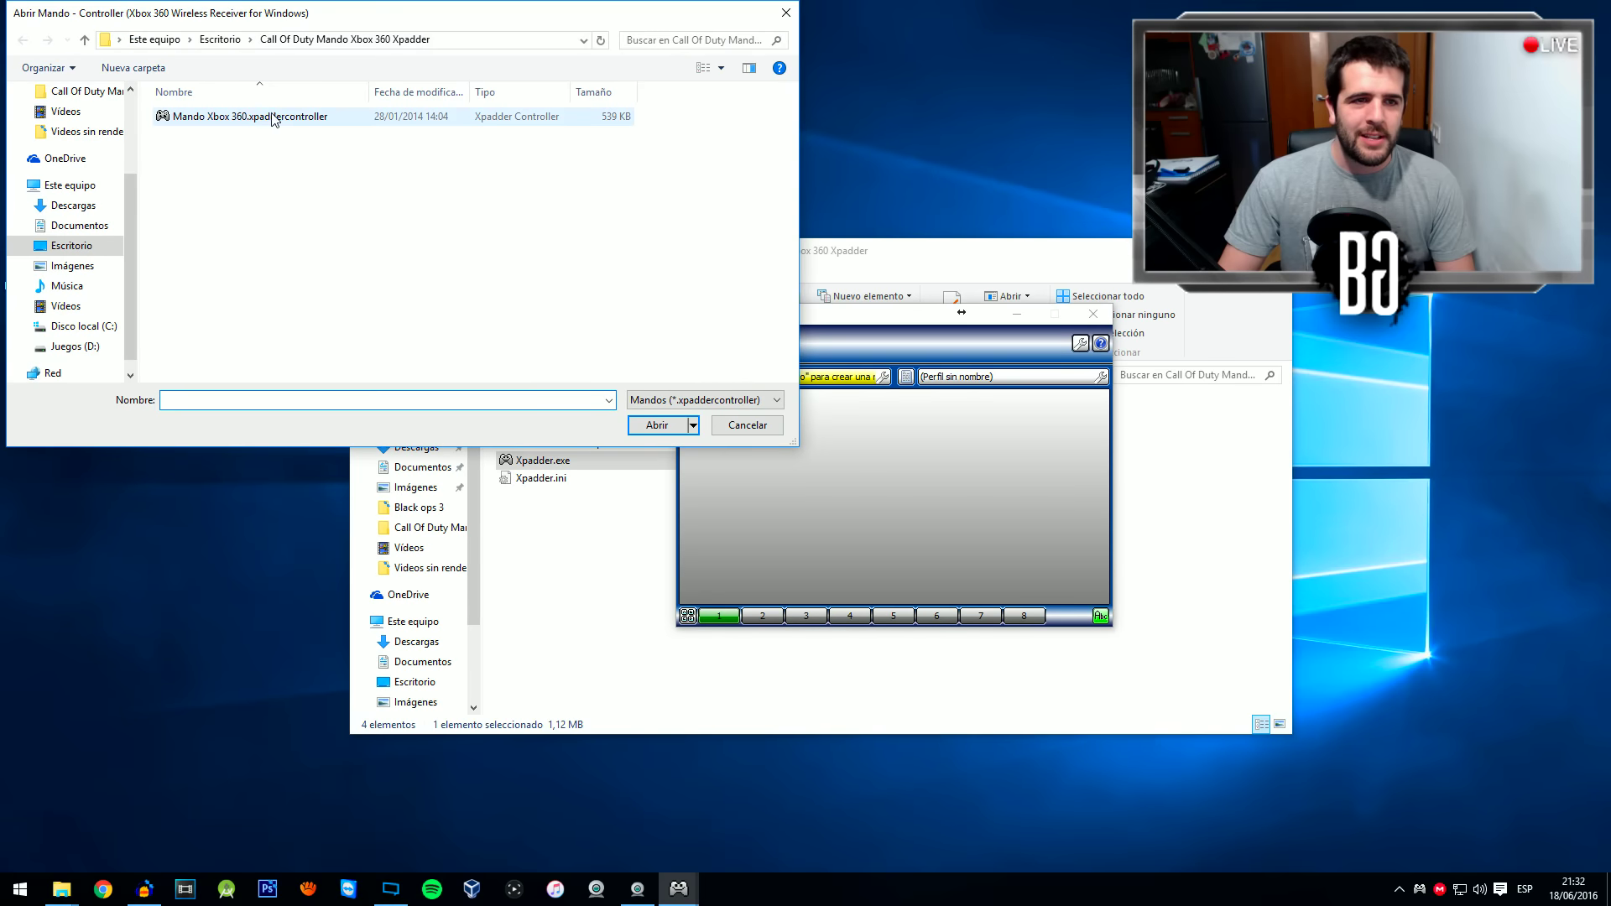
click(252, 118)
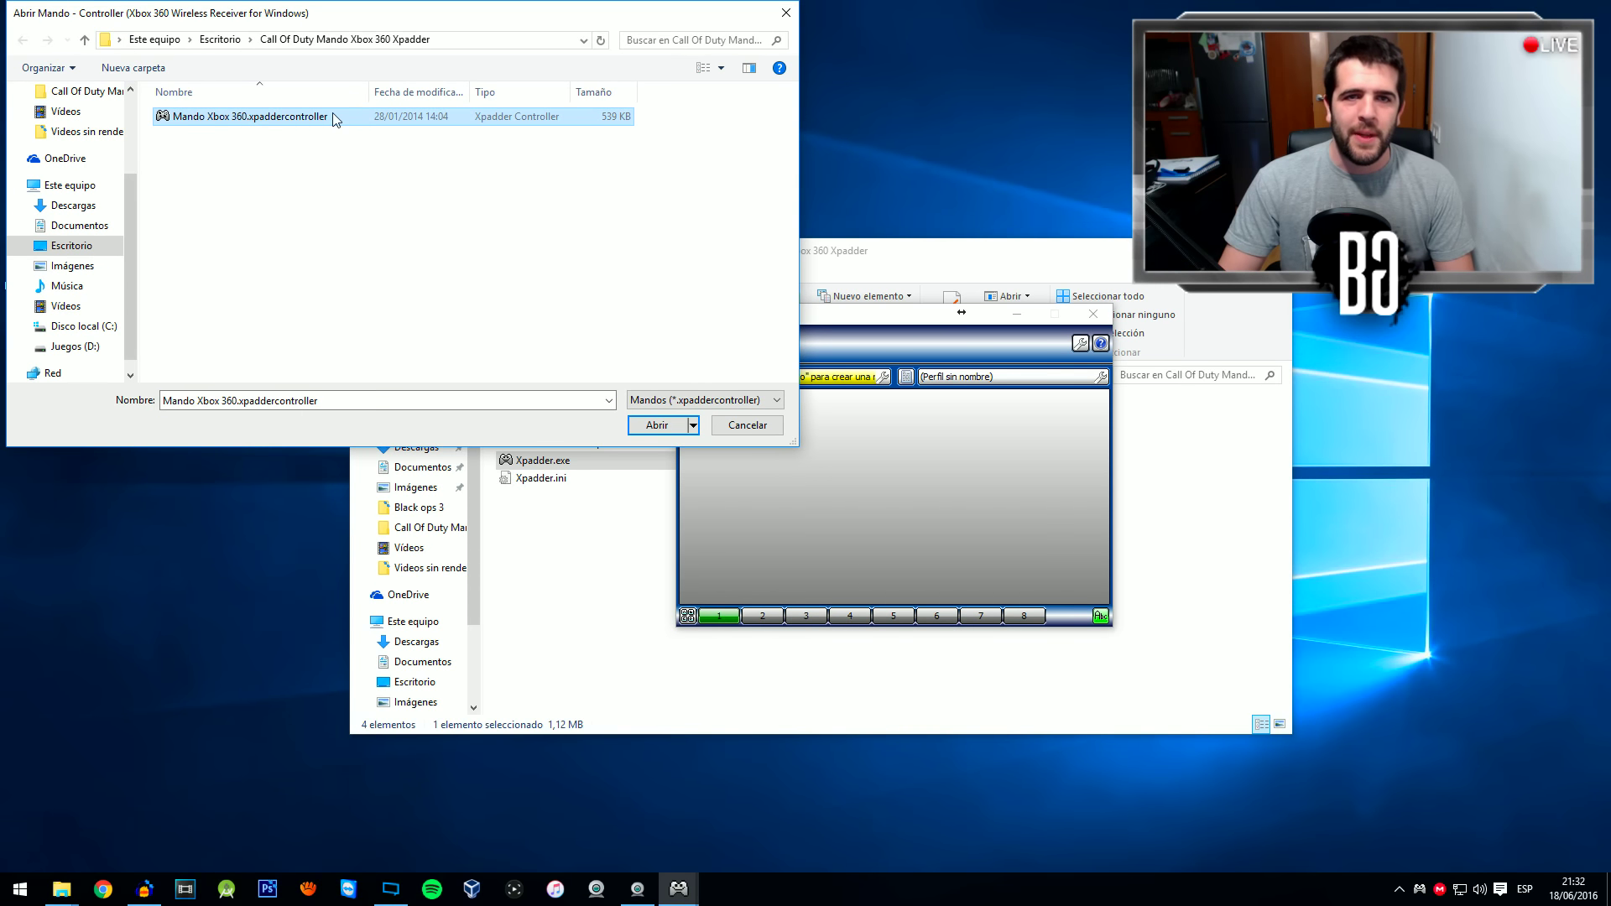
click(657, 426)
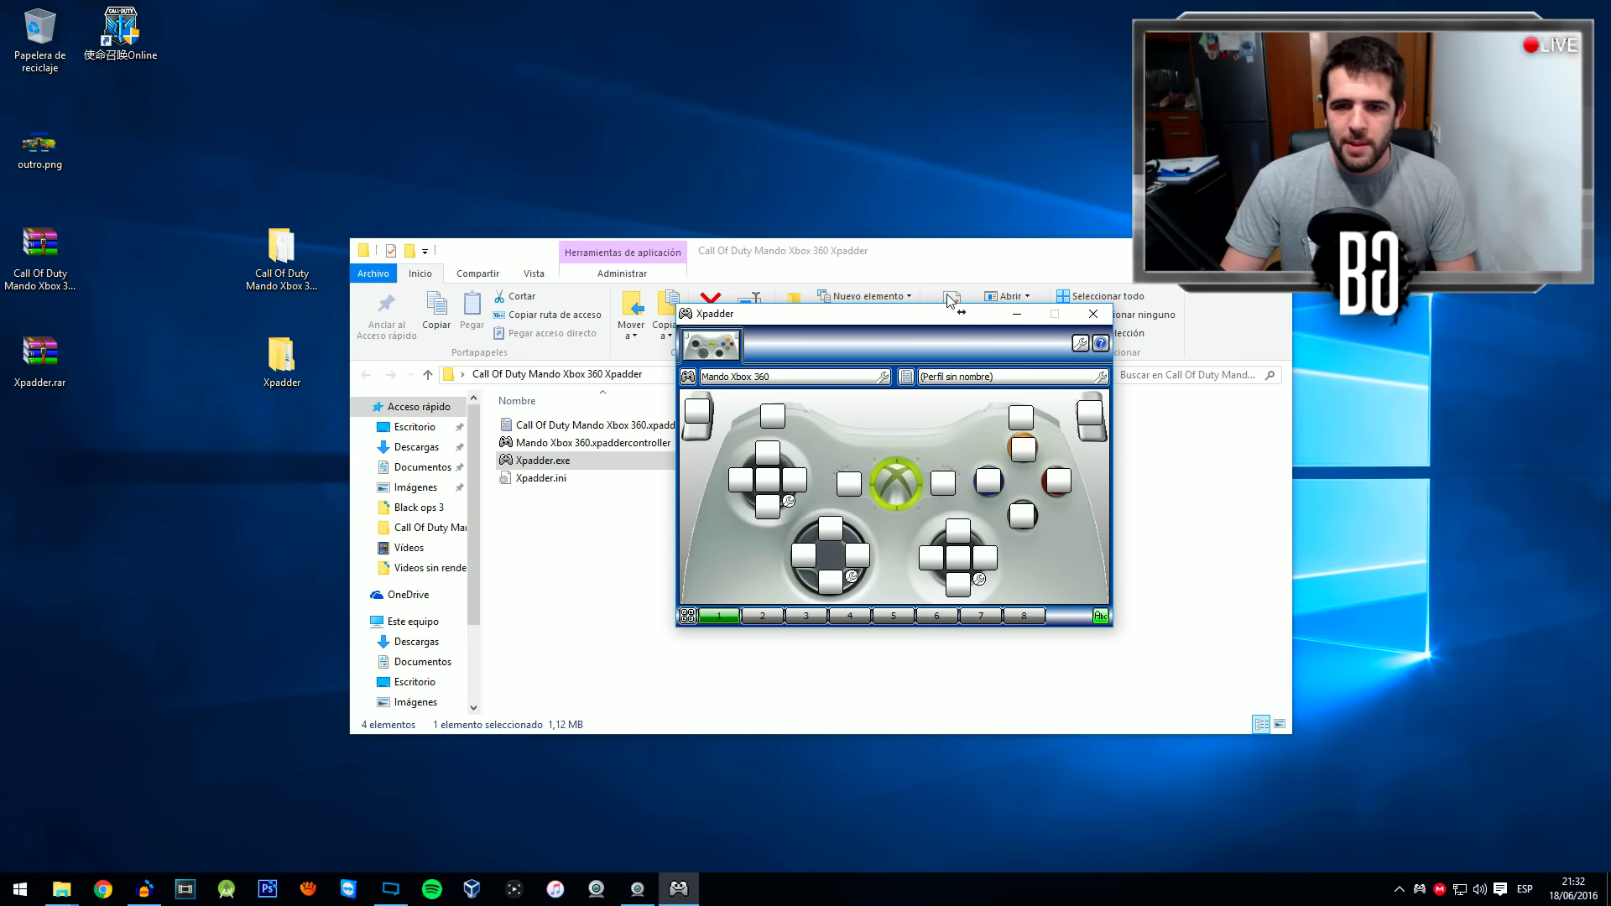
- Open the Call Of Duty Mando Xbox 360.xpadderprofile file as the controller's button profile
click(910, 379)
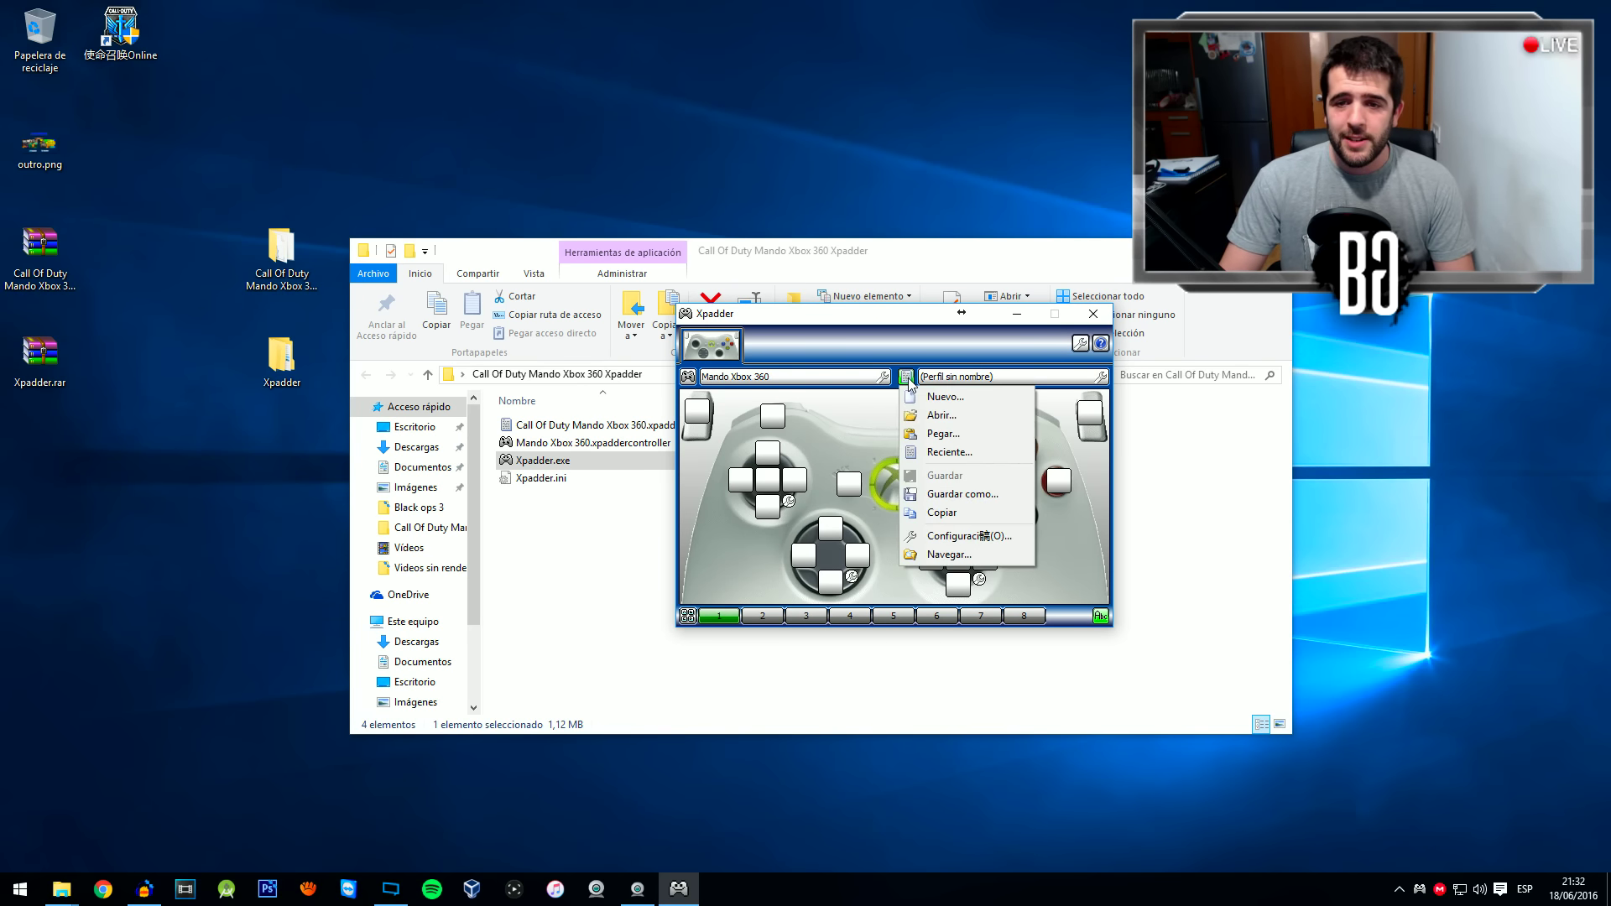
click(938, 416)
click(254, 117)
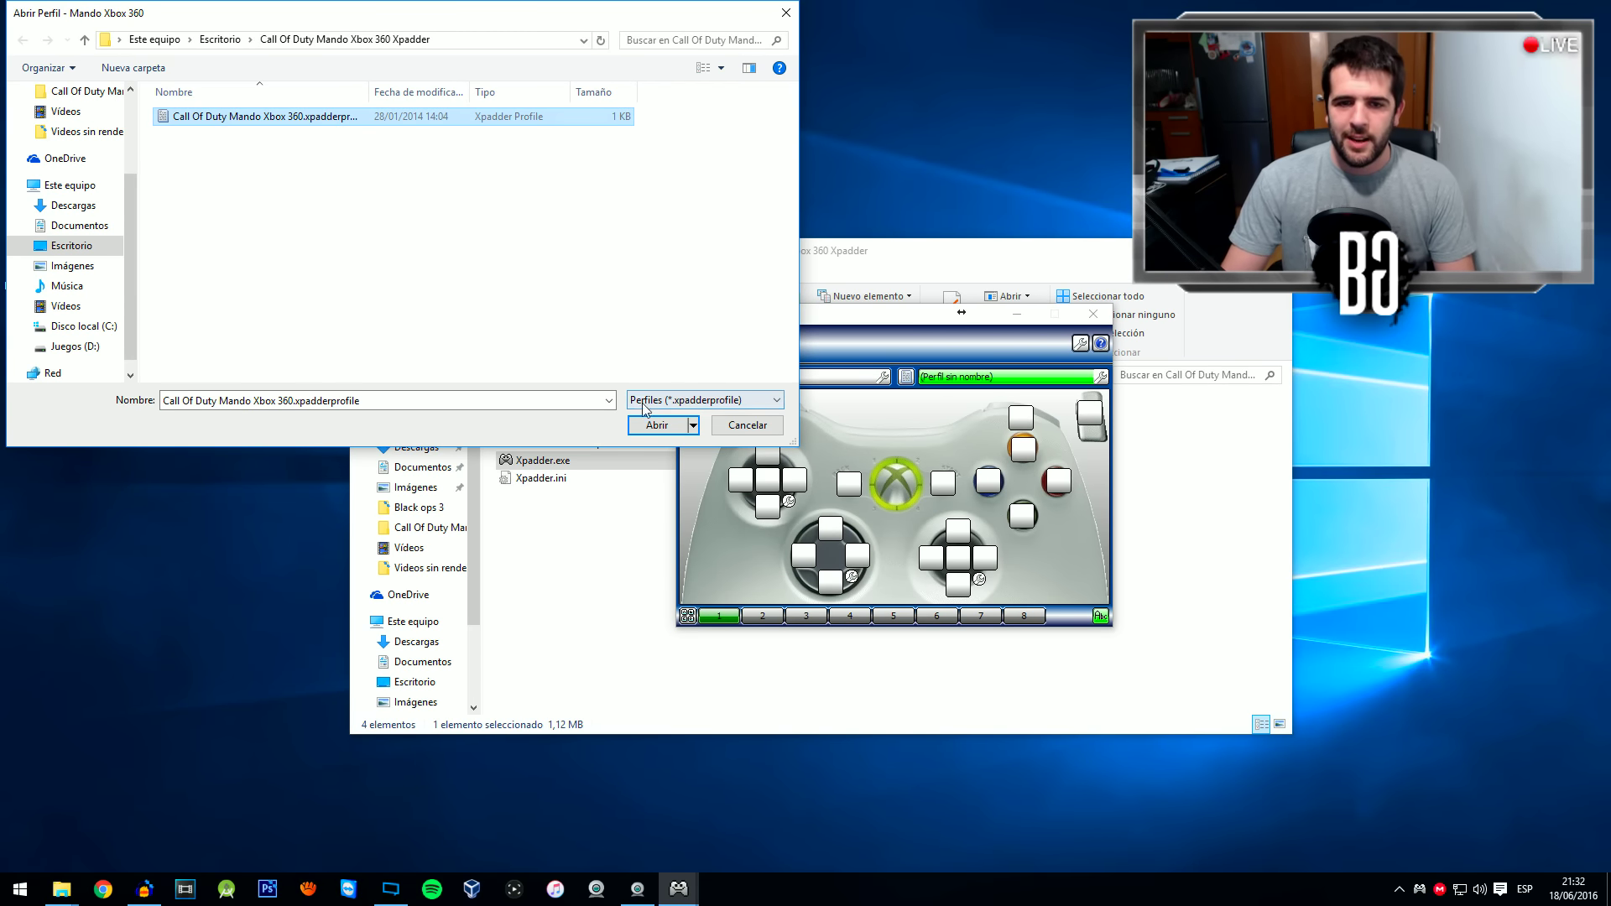
click(657, 425)
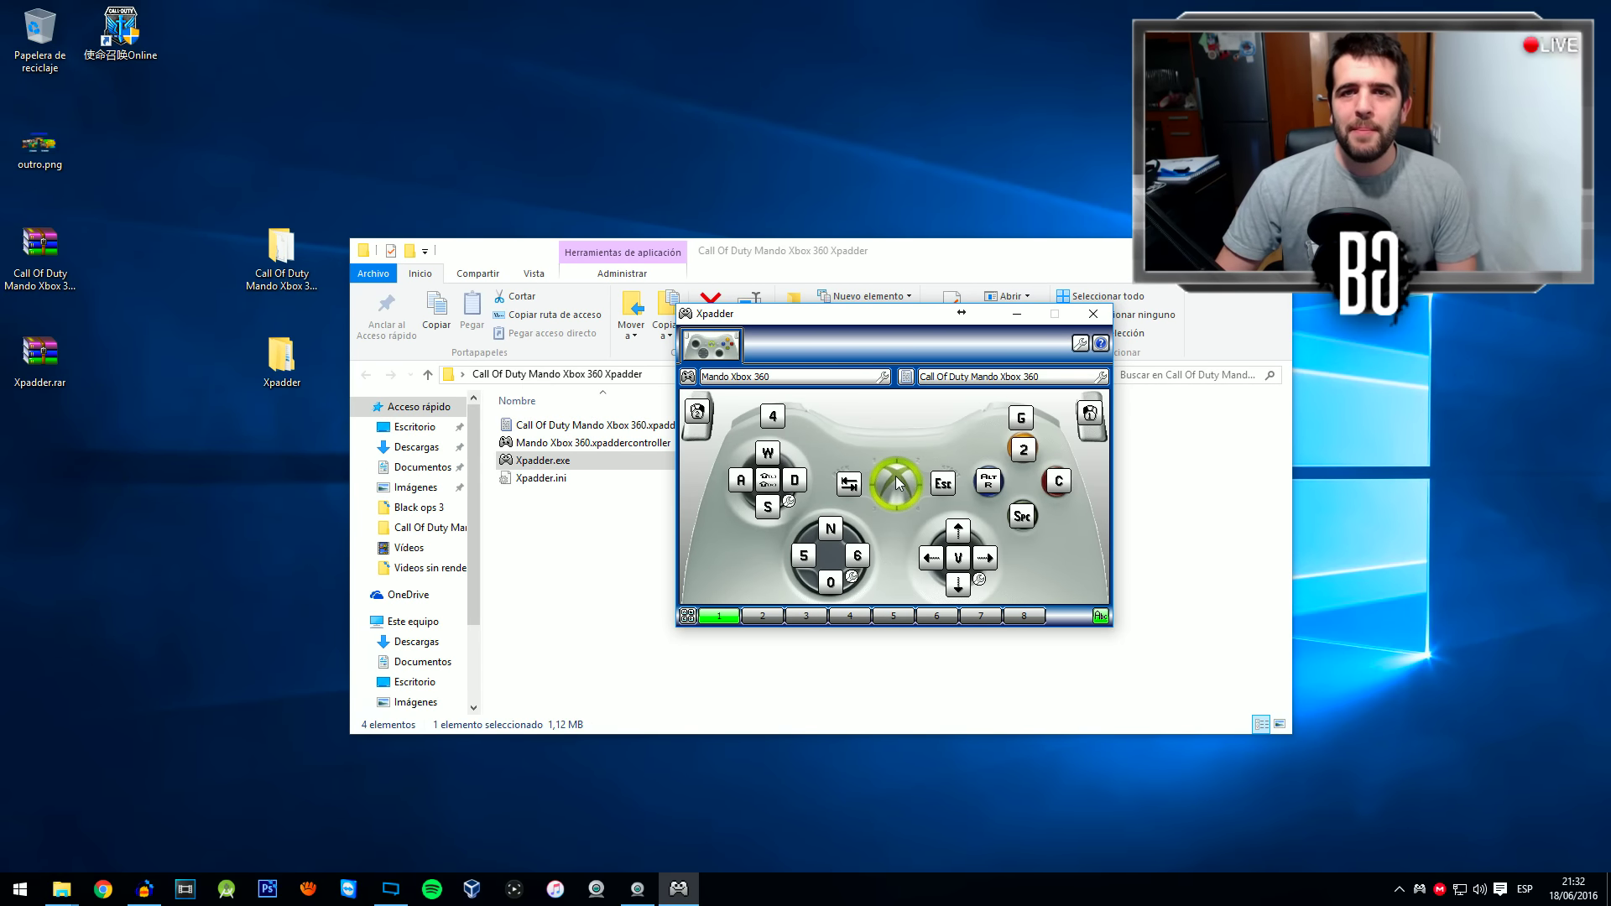
- Assign Space to the controller's upper orange face button and R to the lower face button
drag(907, 322, 795, 341)
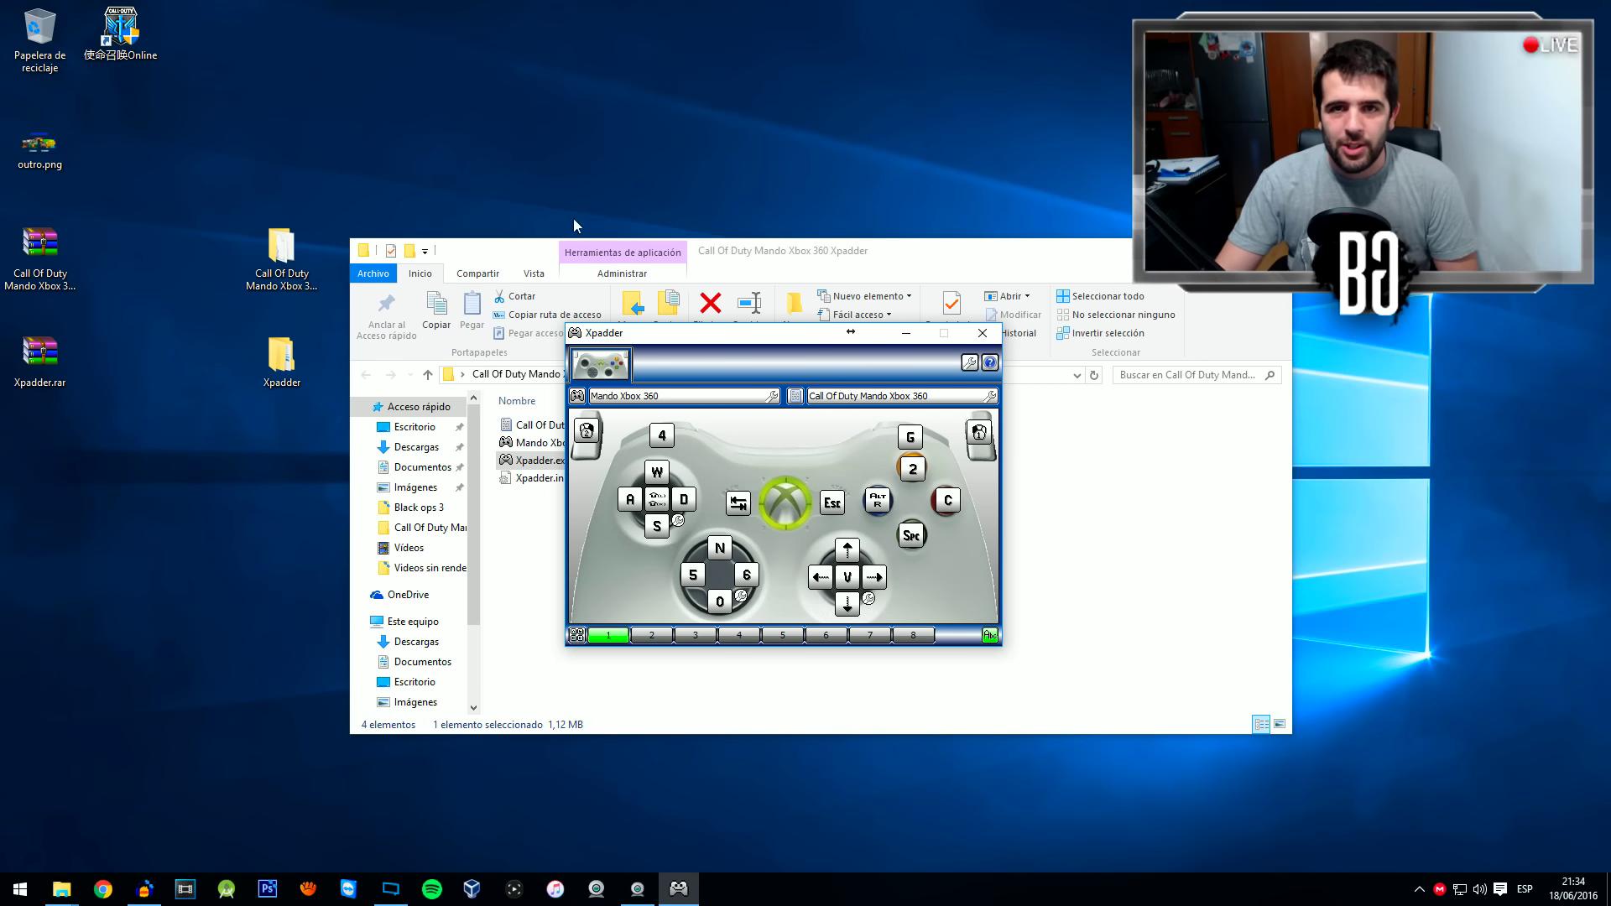
click(918, 472)
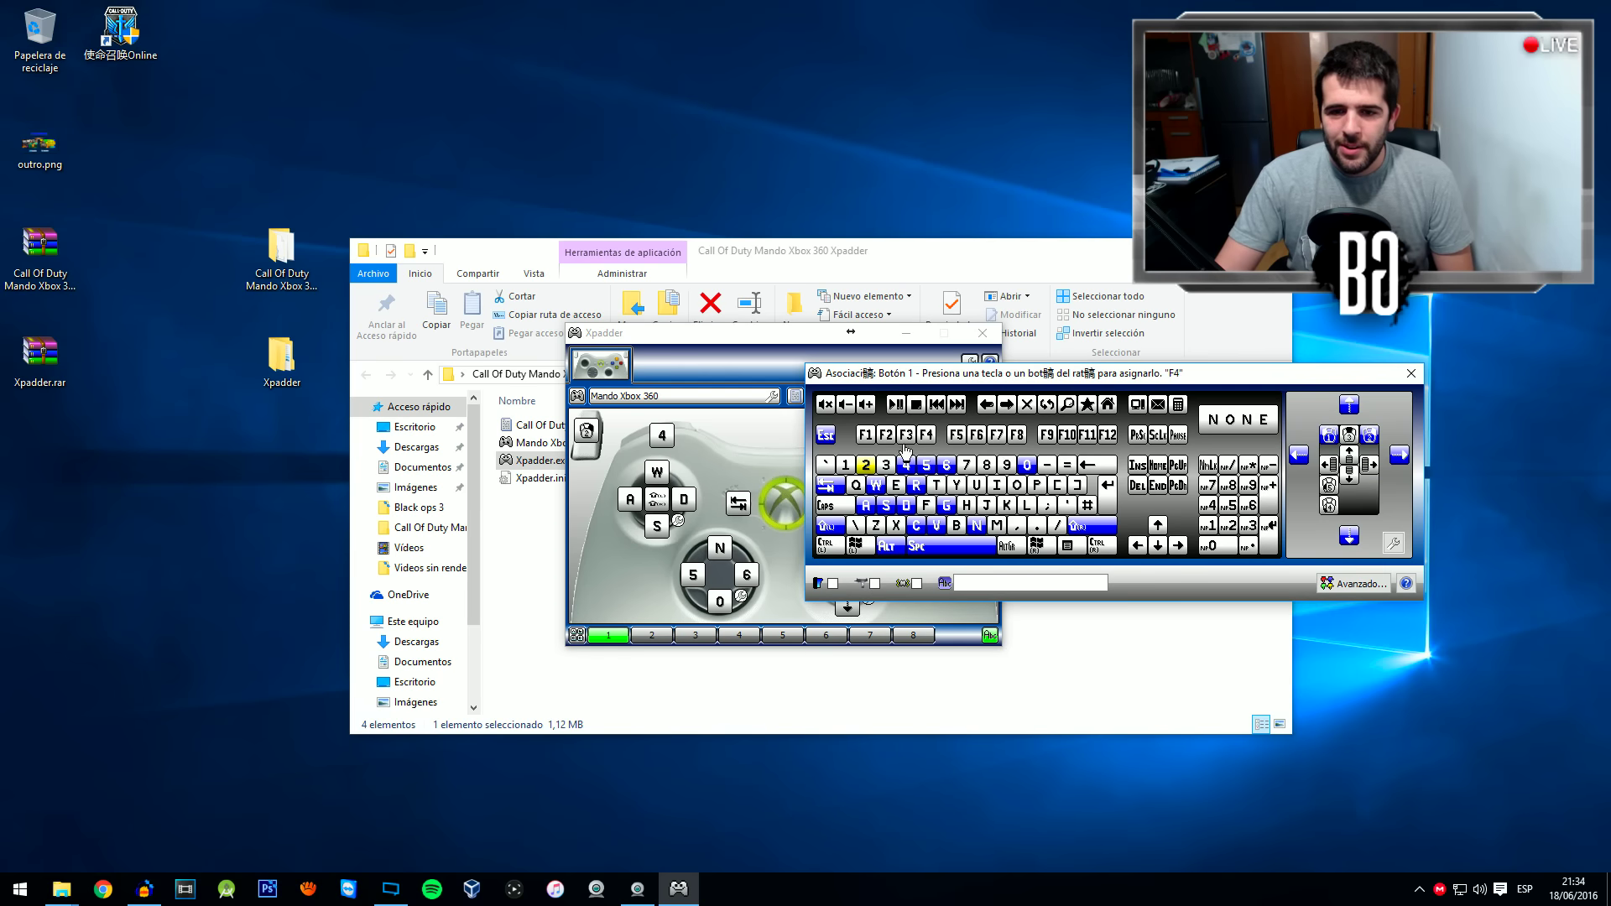
click(956, 546)
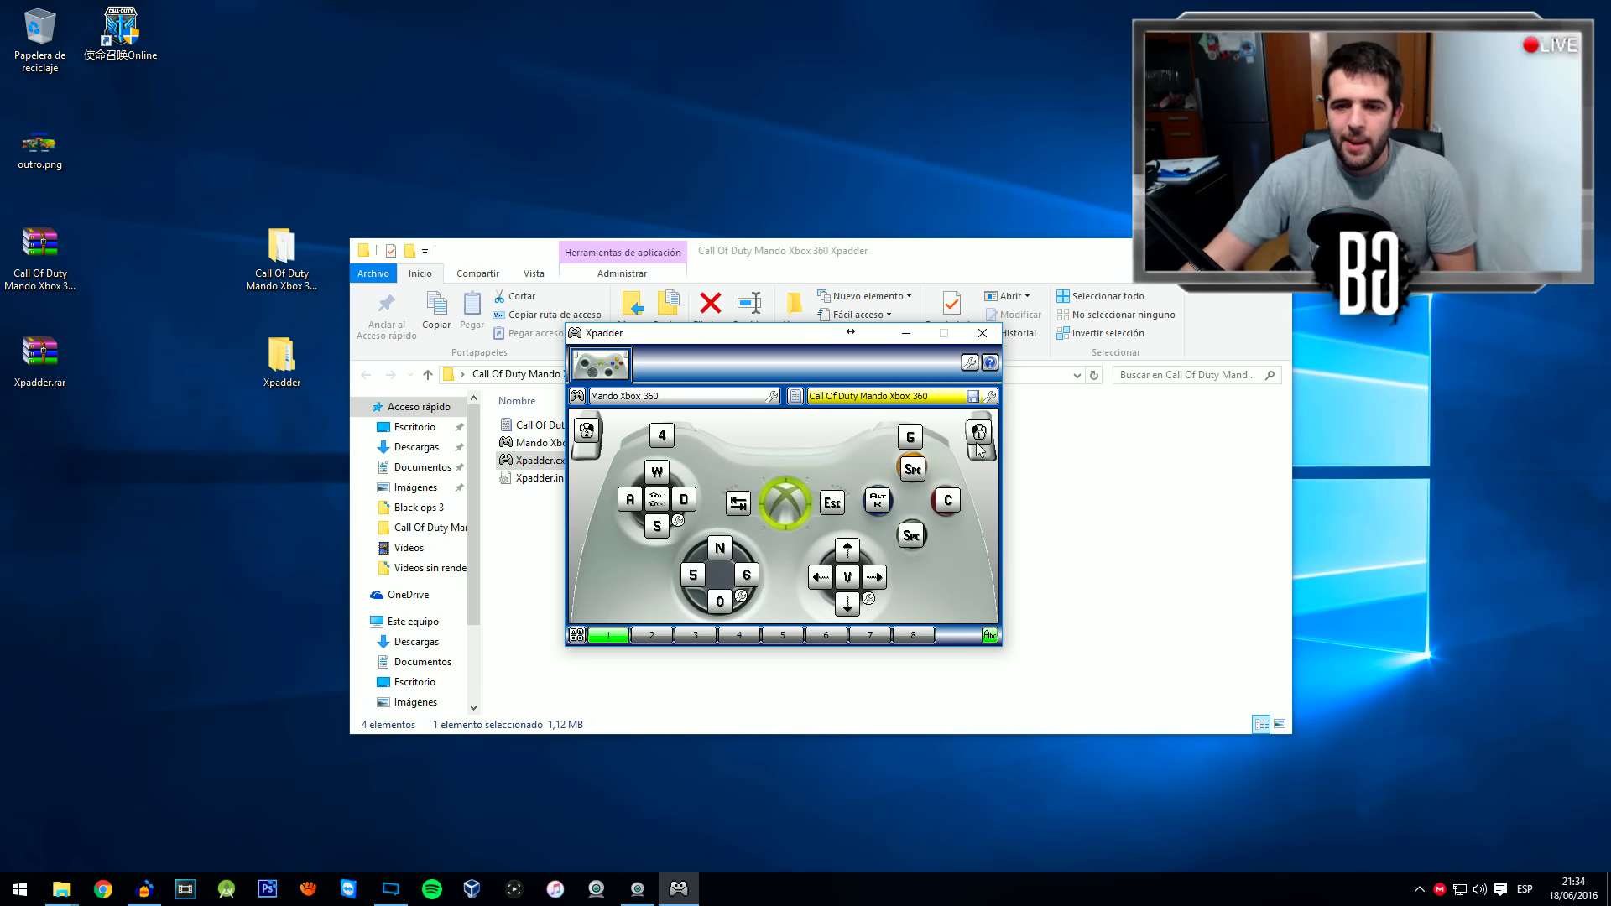
click(947, 501)
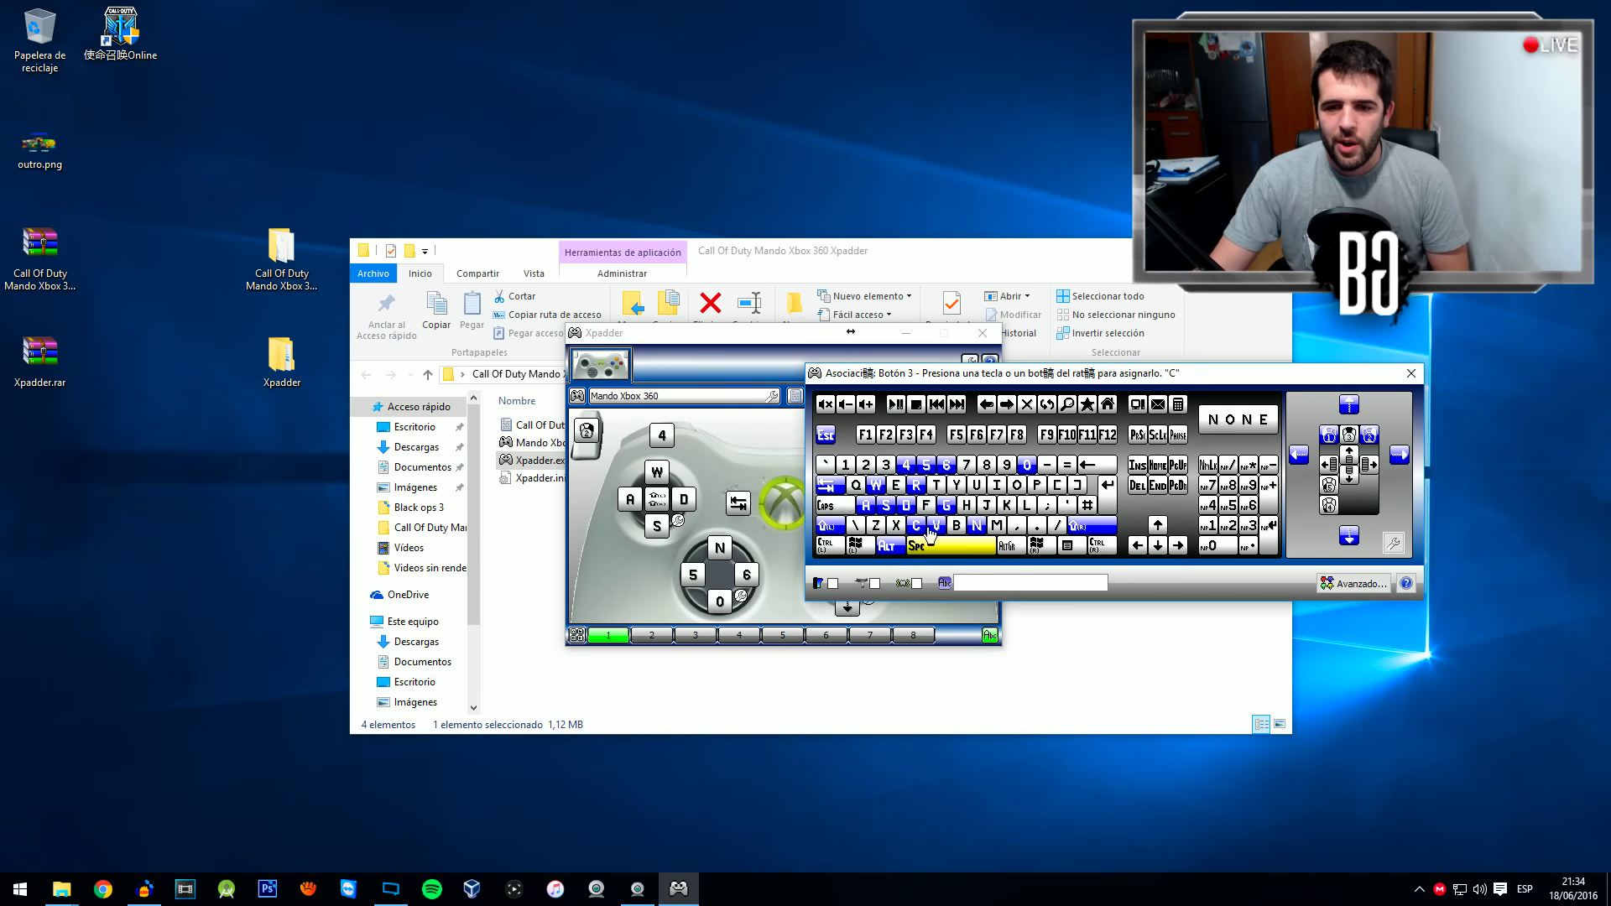
click(1259, 577)
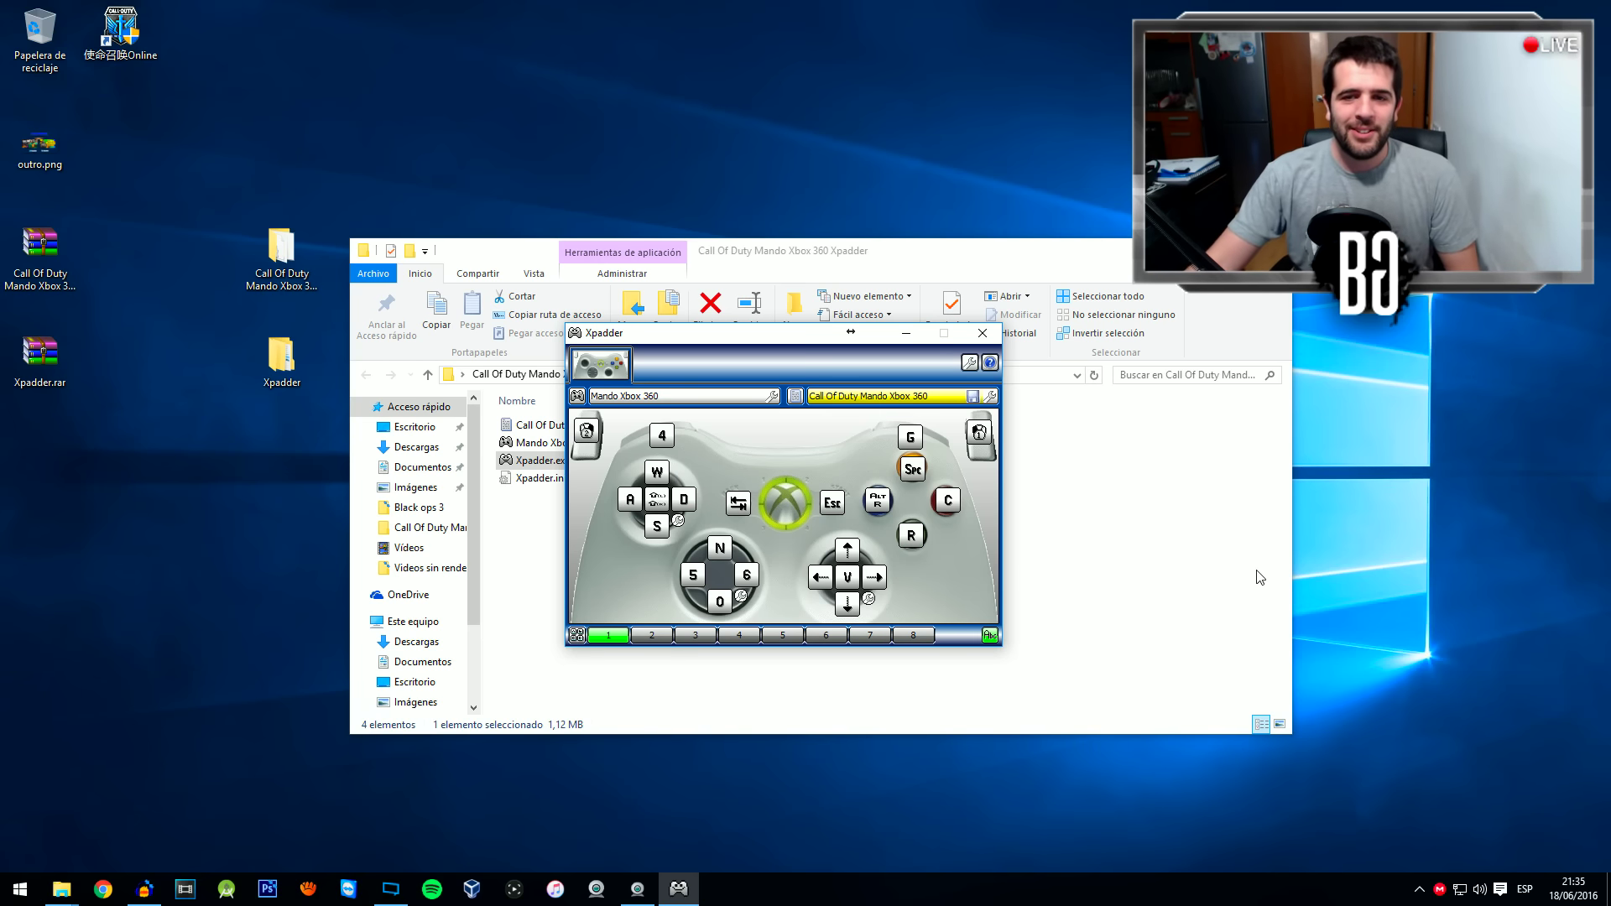
- In the right stick's mouse settings, link both emulation speed sliders with Mover junto and set them to 45
drag(790, 325, 664, 275)
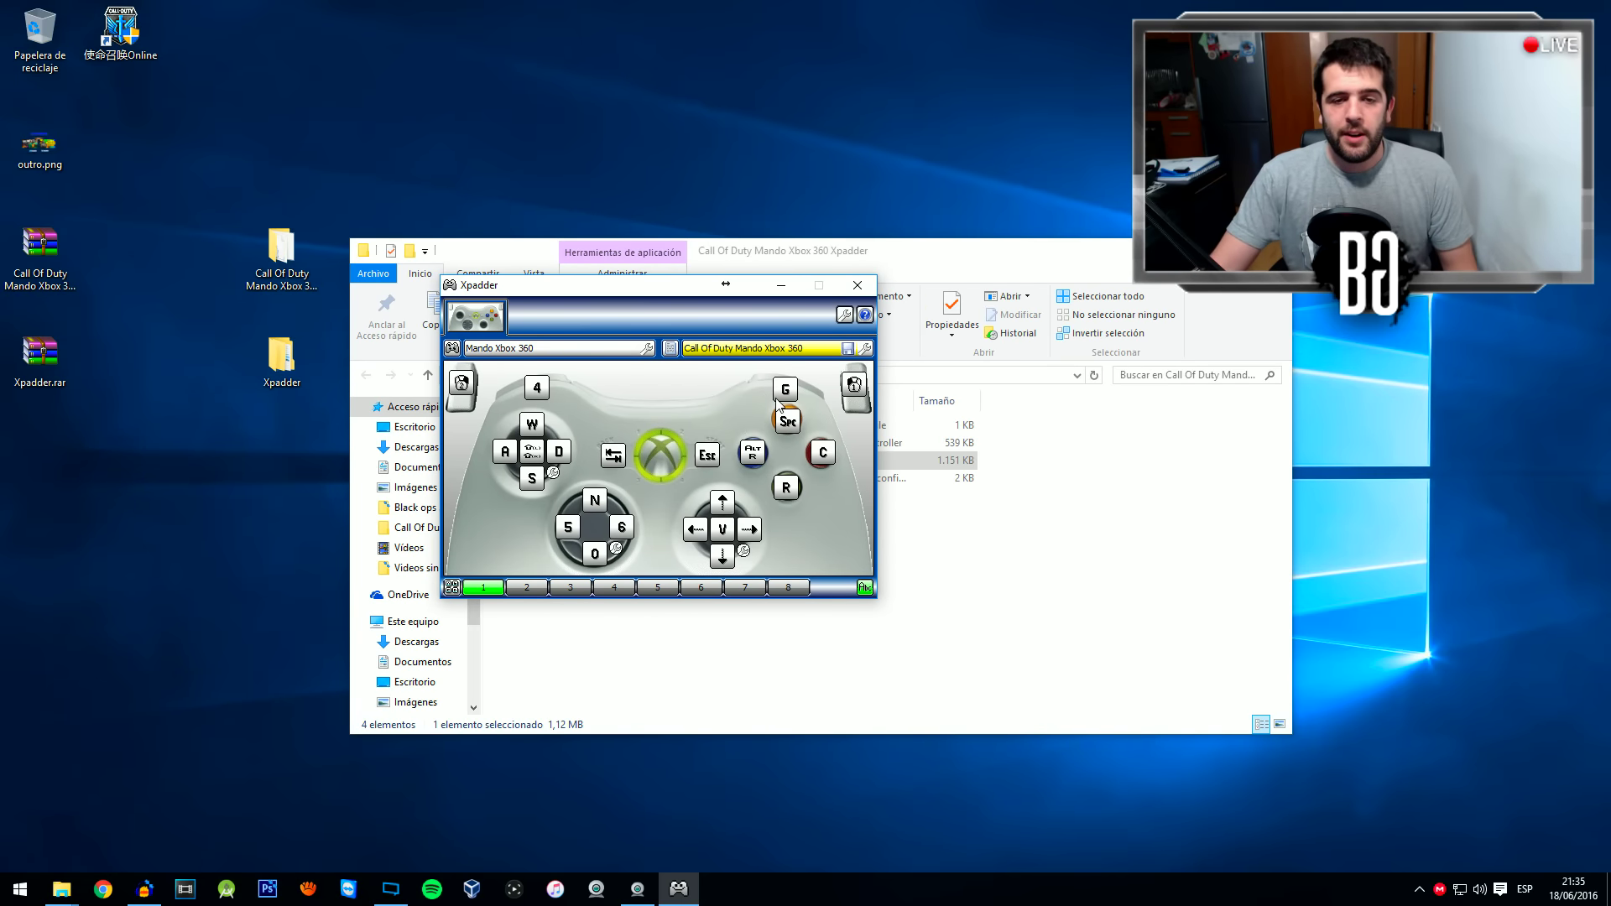
drag(656, 287, 836, 306)
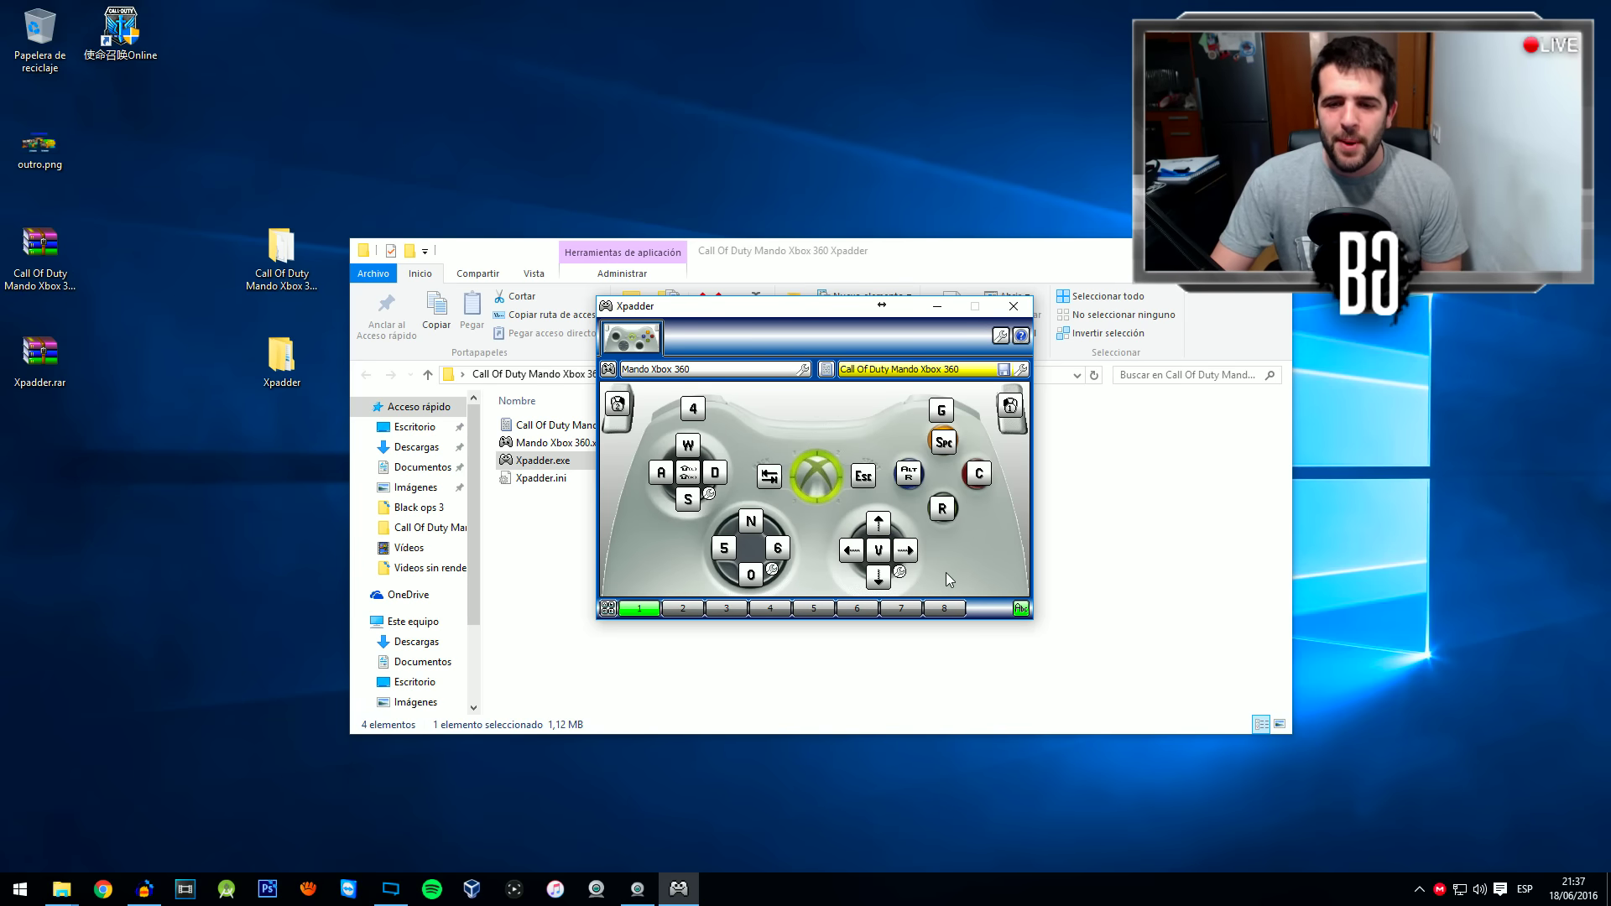
click(901, 573)
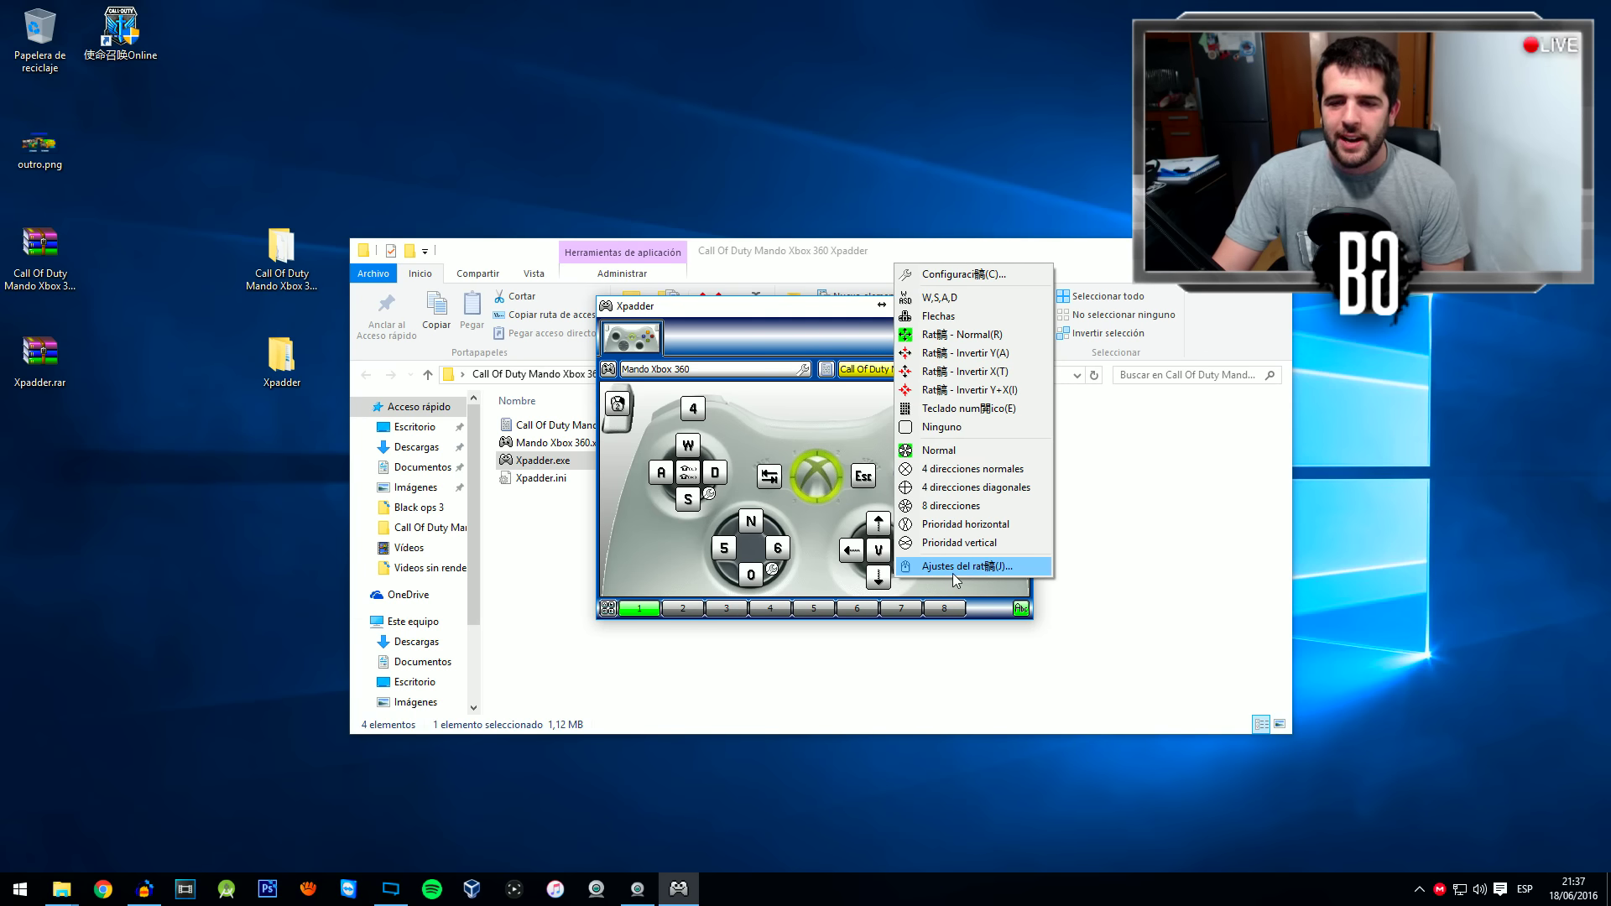
click(955, 569)
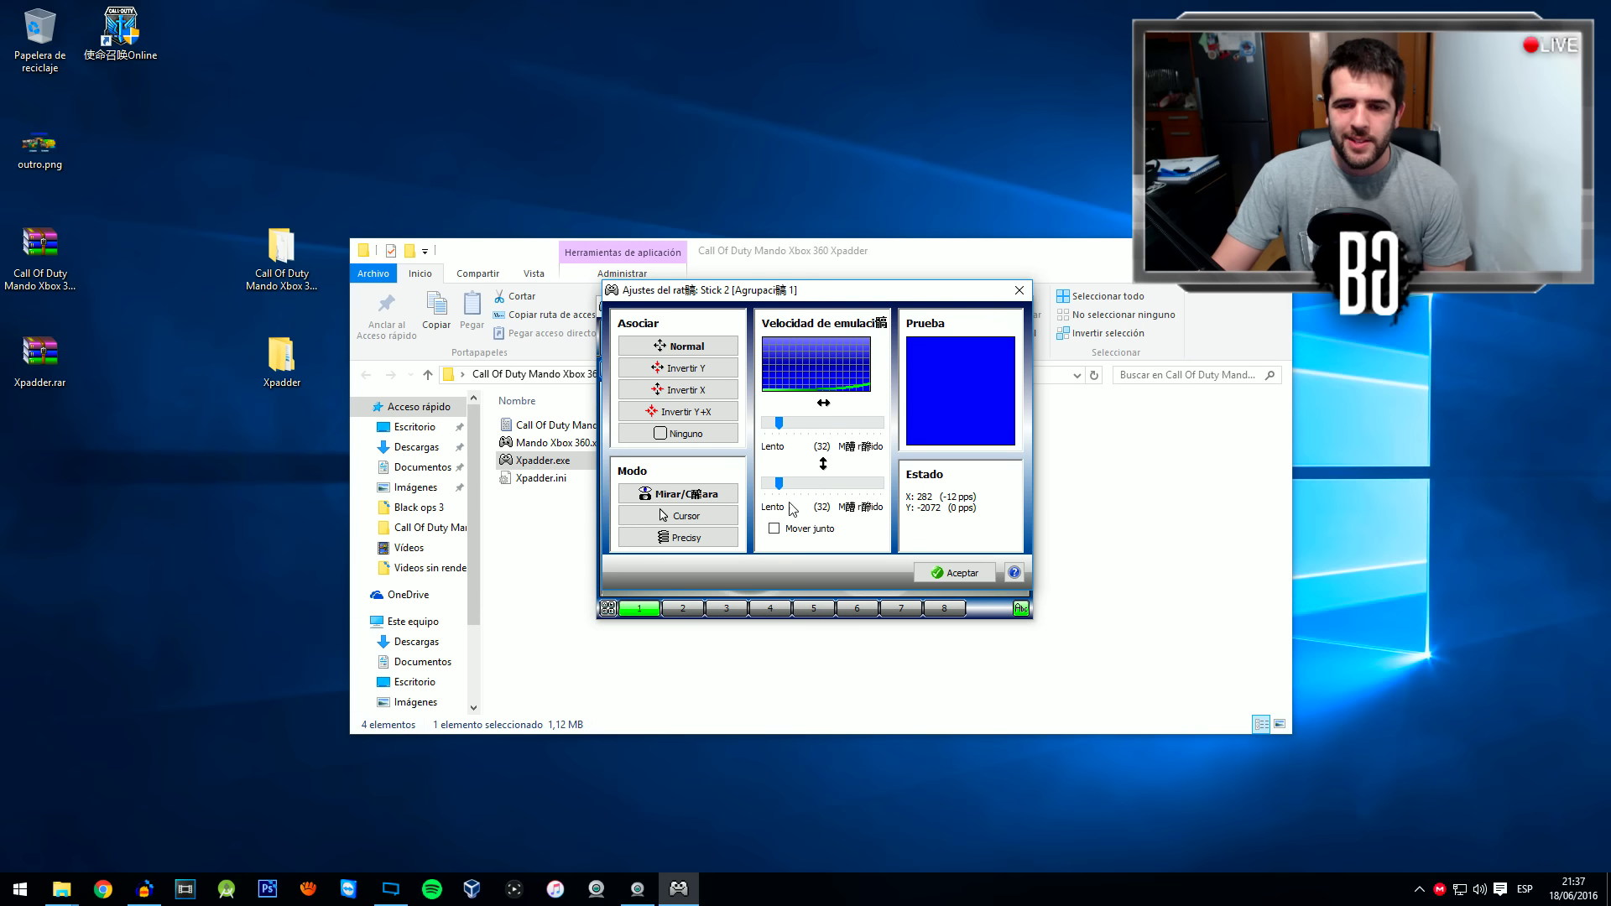
click(777, 527)
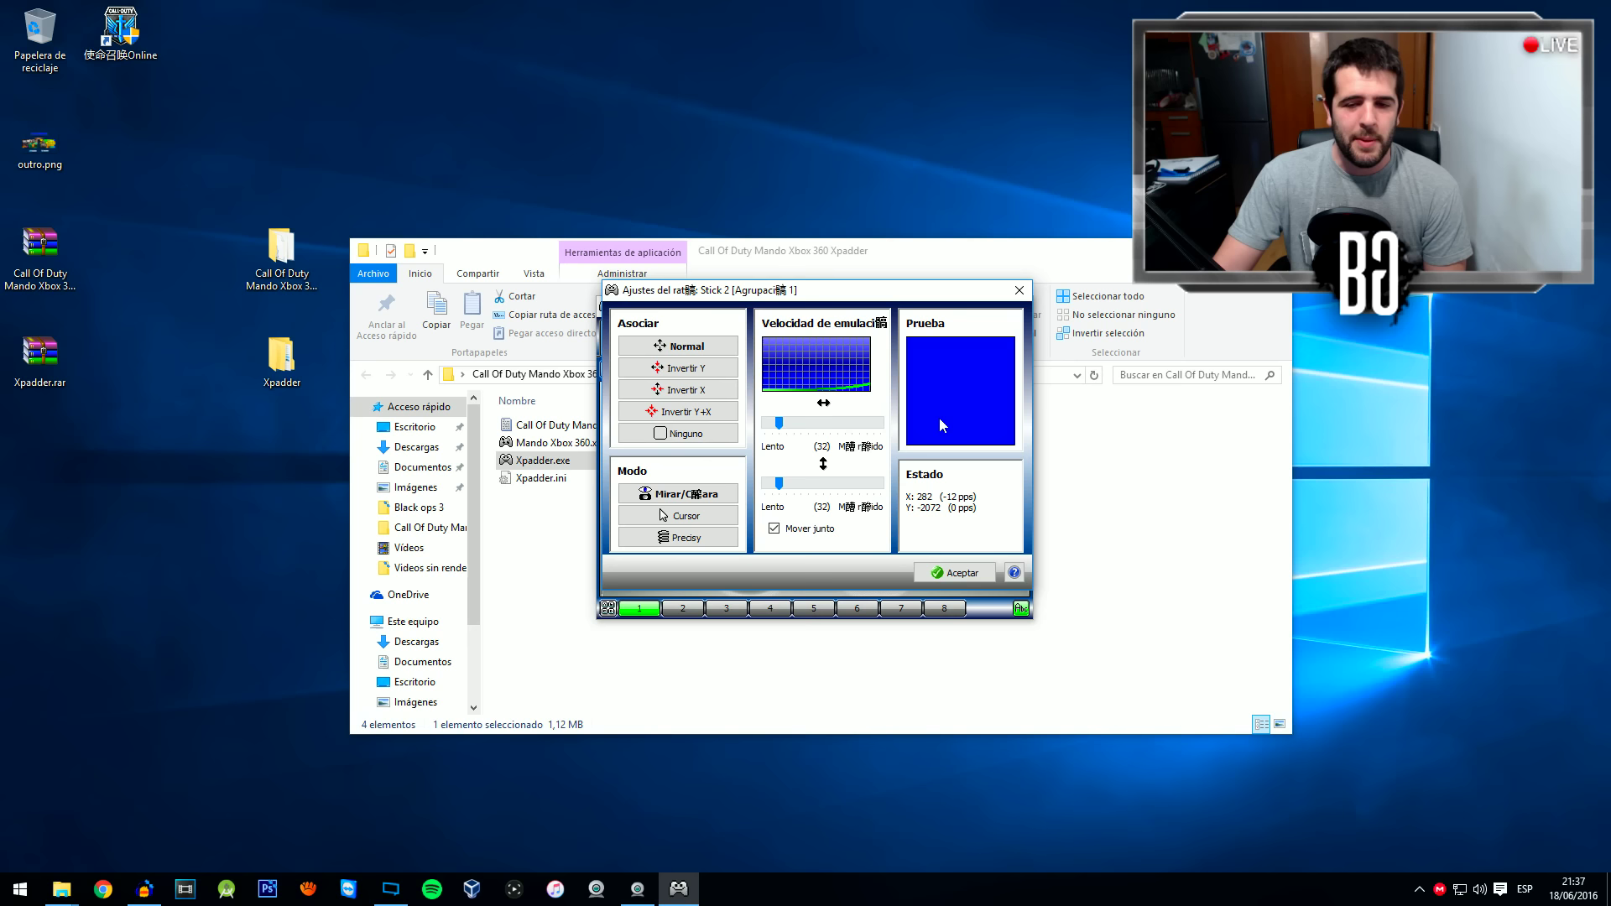
drag(785, 485, 787, 486)
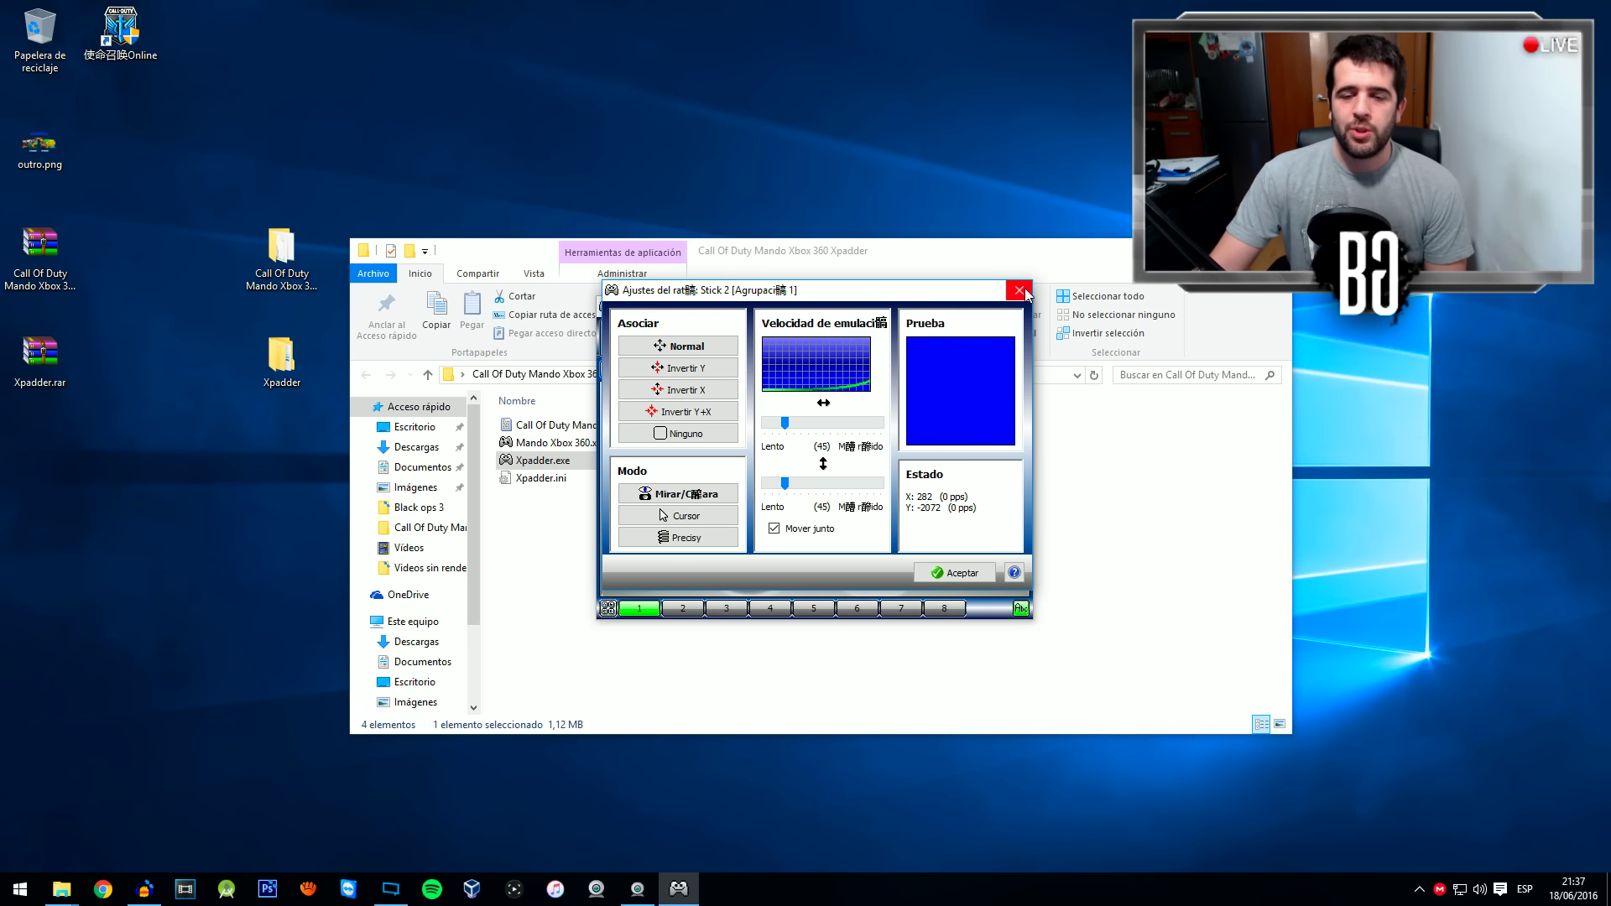